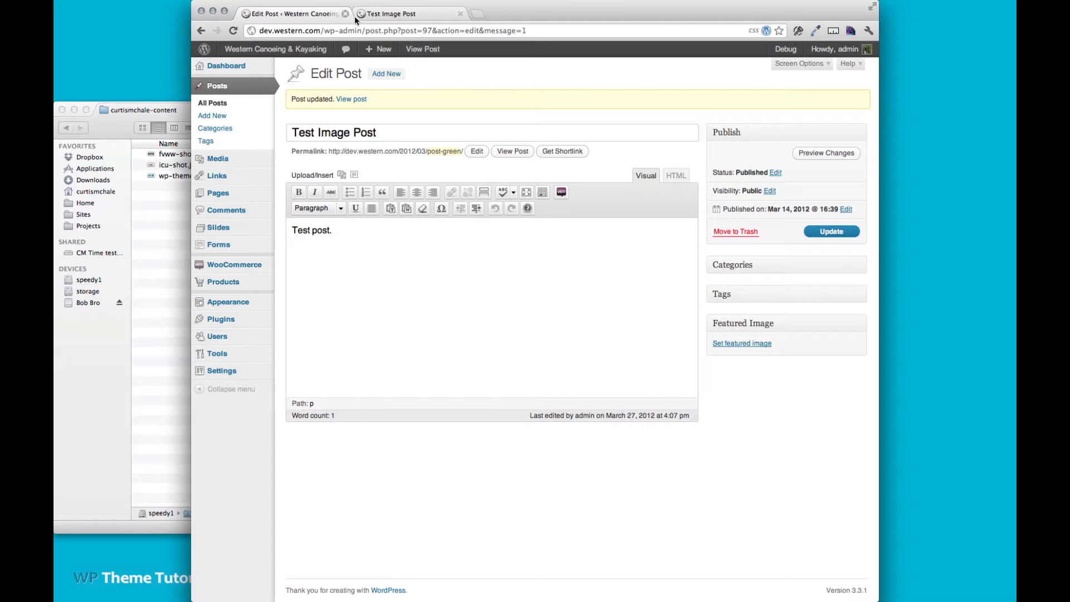
Reload the published Test Image Post page to check how it looks, and return to the post editor.
{"action": "left_click", "coordinate": [386, 15]}
{"action": "key", "text": "super+r"}
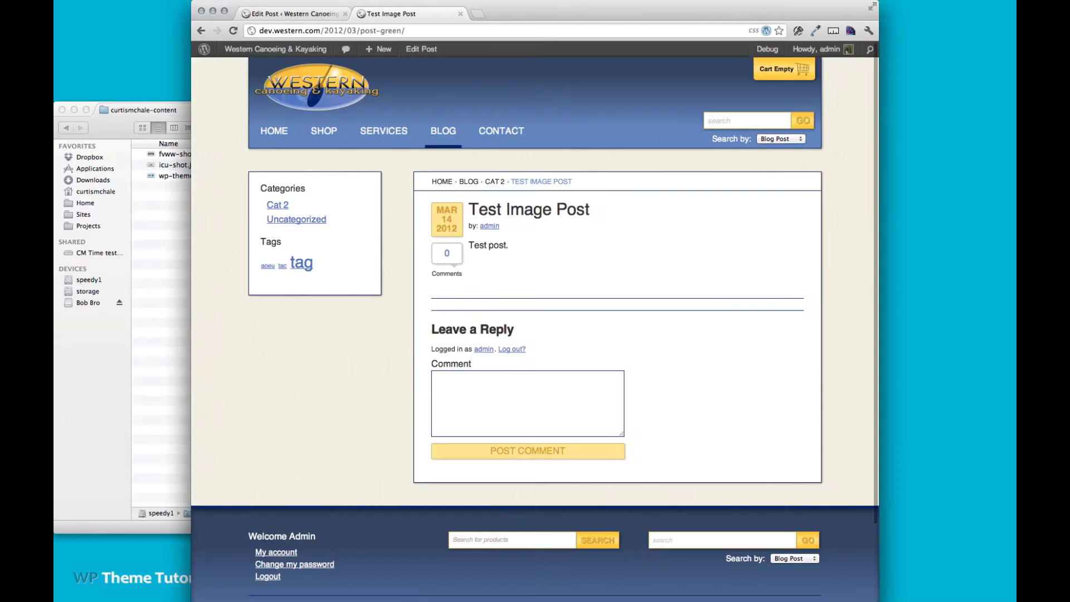
{"action": "left_click", "coordinate": [309, 16]}
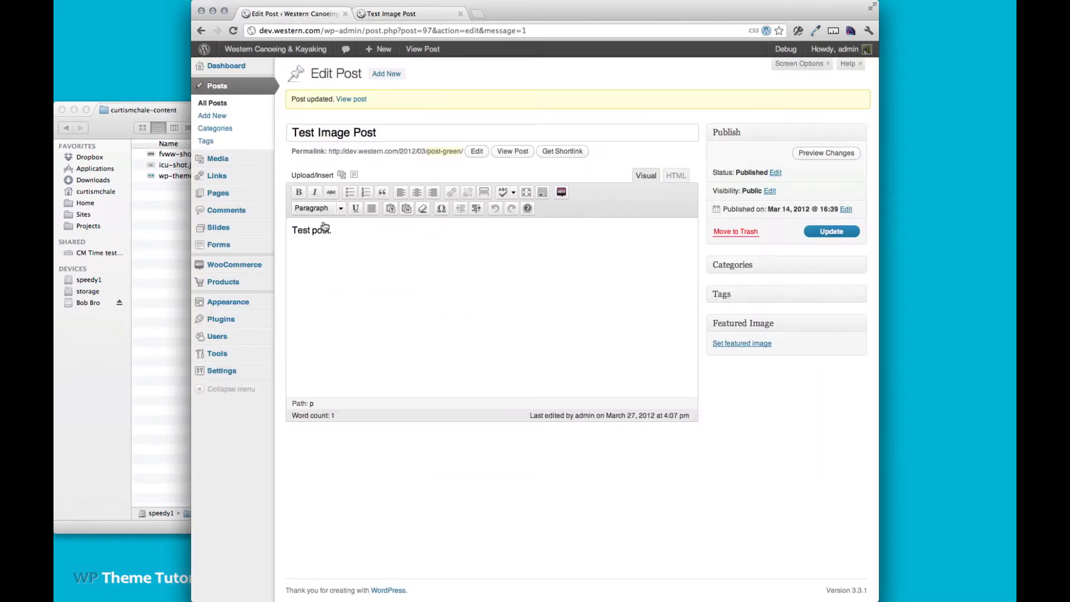
Start a new line after the "Test post." text and upload fvww-shot.jpg from the Finder folder as post media.
{"action": "key", "text": "Return"}
{"action": "left_click", "coordinate": [342, 176]}
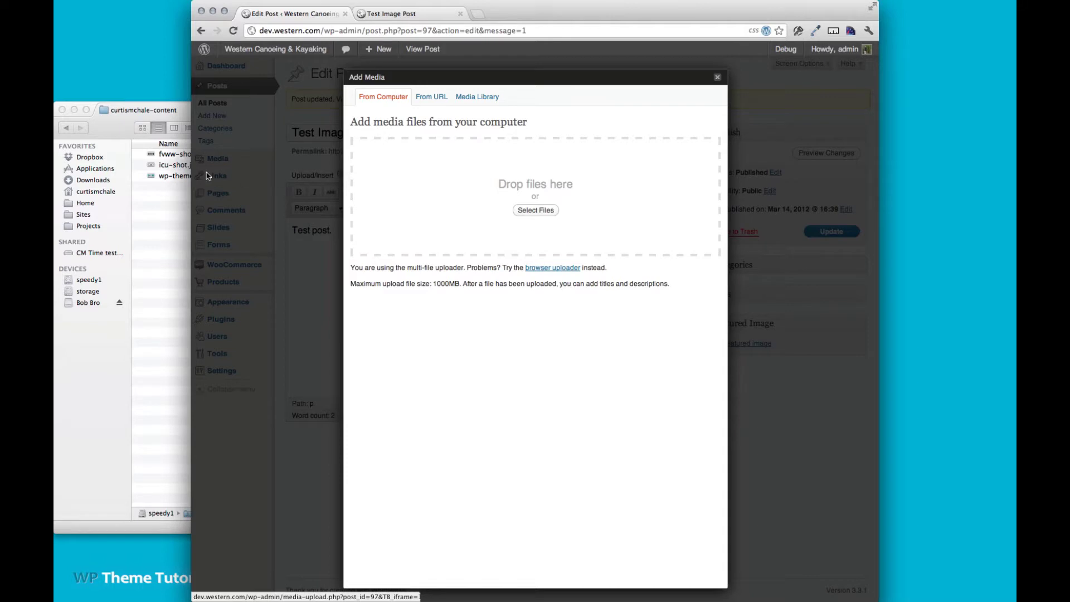
{"action": "left_click_drag", "start_coordinate": [153, 154], "coordinate": [480, 187]}
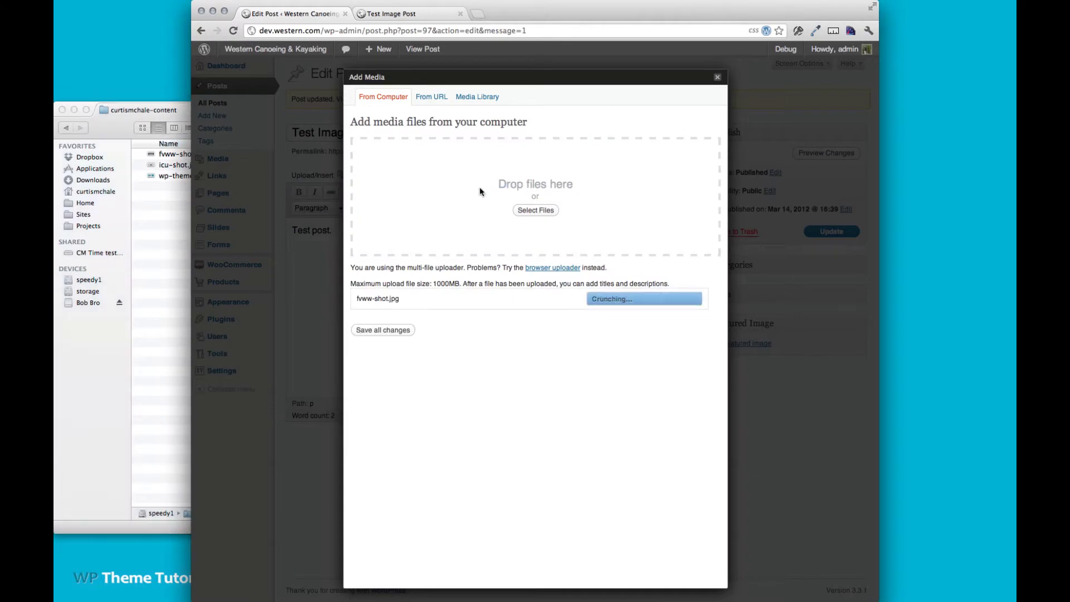
Set the uploaded image's title to "FVWW screenshot".
{"action": "scroll", "coordinate": [560, 369], "scroll_direction": "down", "scroll_amount": 1}
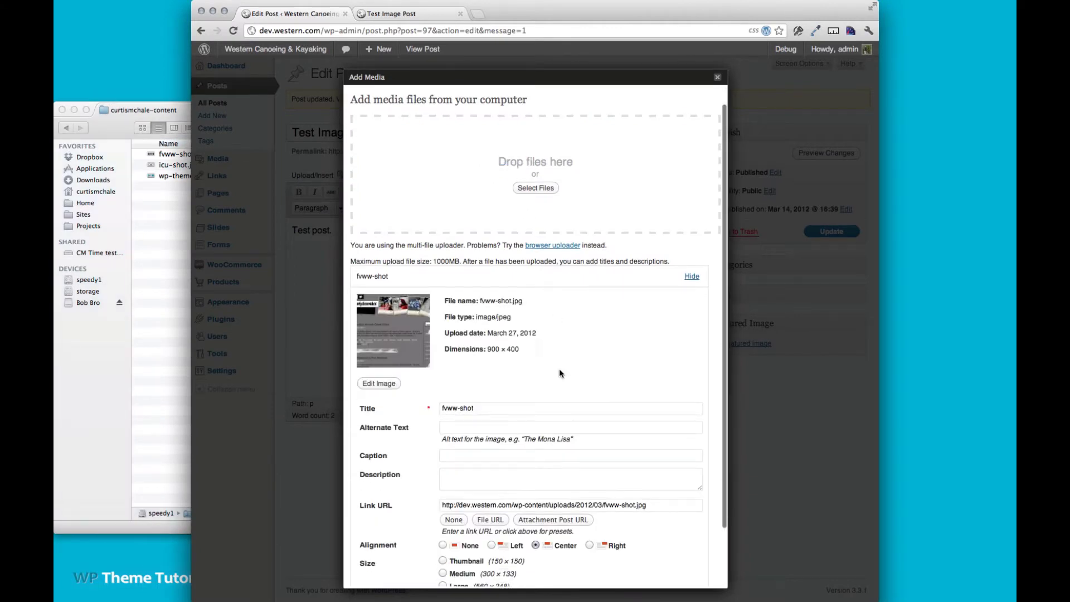
{"action": "scroll", "coordinate": [560, 373], "scroll_direction": "down", "scroll_amount": 3}
{"action": "left_click", "coordinate": [482, 344]}
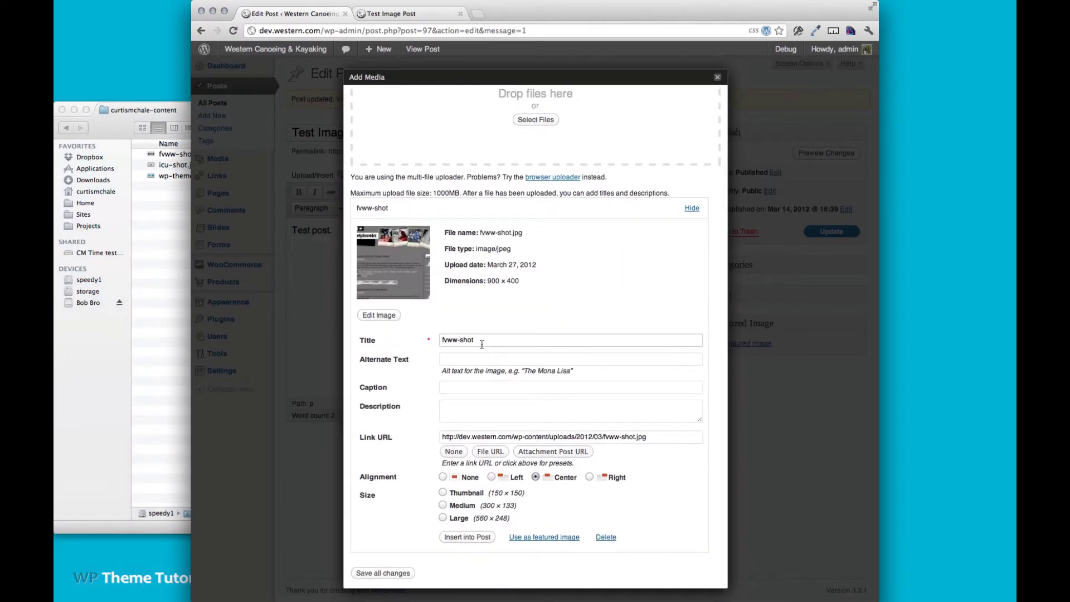
{"action": "key", "text": "super+a"}
{"action": "type", "text": "Ti"}
{"action": "key", "text": "BackSpace"}
{"action": "key", "text": "BackSpace"}
{"action": "type", "text": "FVO"}
{"action": "key", "text": "BackSpace"}
{"action": "key", "text": "BackSpace"}
{"action": "type", "text": "VOW"}
{"action": "key", "text": "BackSpace"}
{"action": "key", "text": "BackSpace"}
{"action": "key", "text": "BackSpace"}
{"action": "type", "text": "VWW screenshot"}
{"action": "key", "text": "Tab"}
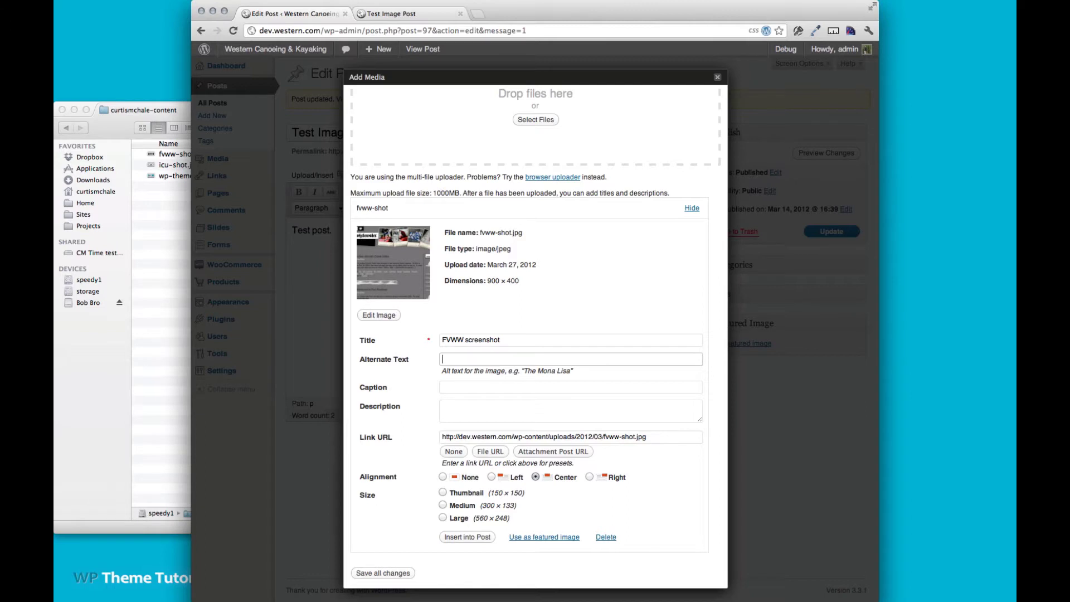
Enter "fraser valley whitewater screenshot" as both the image's alternate text and its caption.
{"action": "type", "text": "fraser valley whitewater screenshot"}
{"action": "key", "text": "super+a"}
{"action": "key", "text": "super+c"}
{"action": "key", "text": "Tab"}
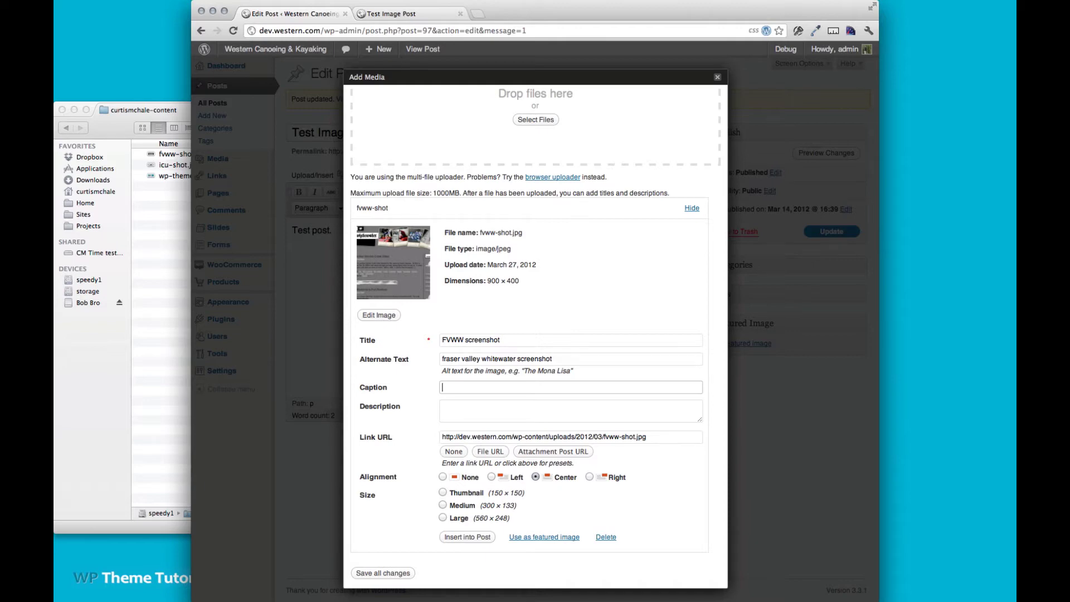
{"action": "key", "text": "super+v"}
Remove the image's link URL and insert the centred image into the post at Large size (560 × 248).
{"action": "left_click", "coordinate": [450, 417]}
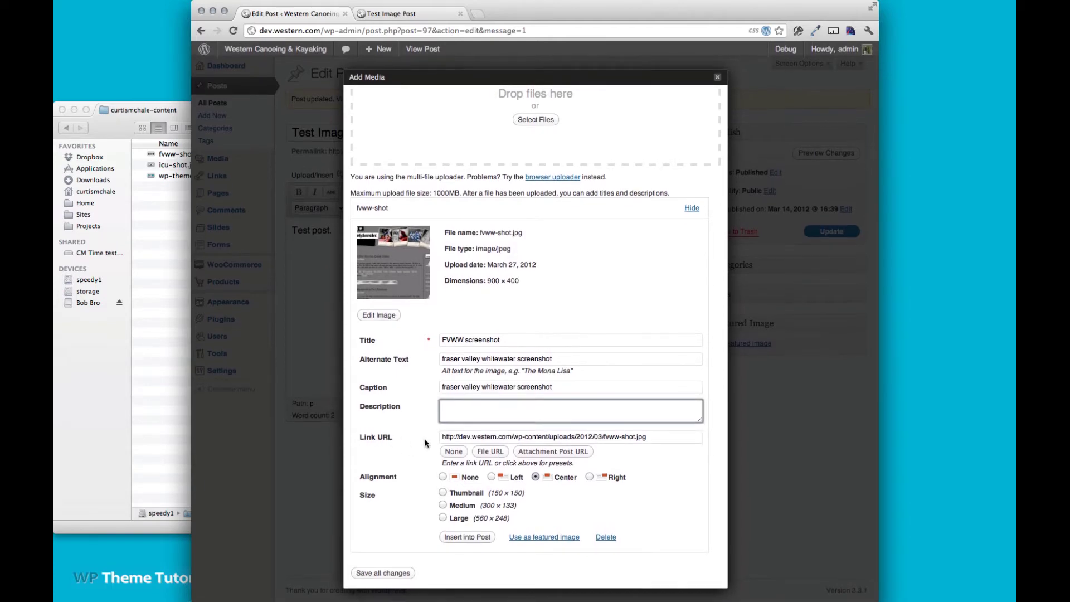
{"action": "left_click", "coordinate": [449, 441]}
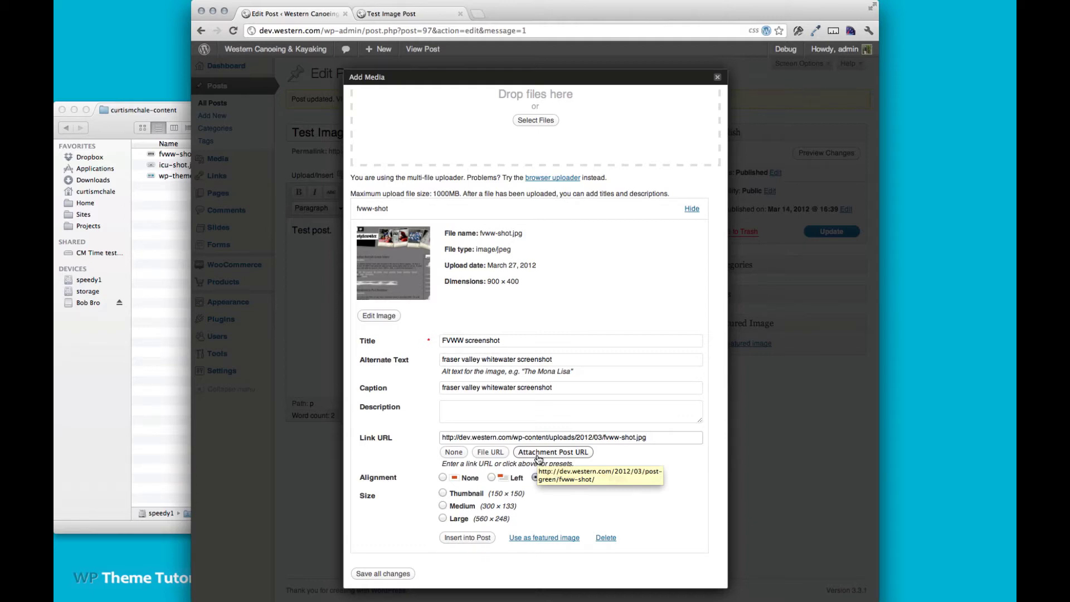
{"action": "left_click", "coordinate": [452, 452]}
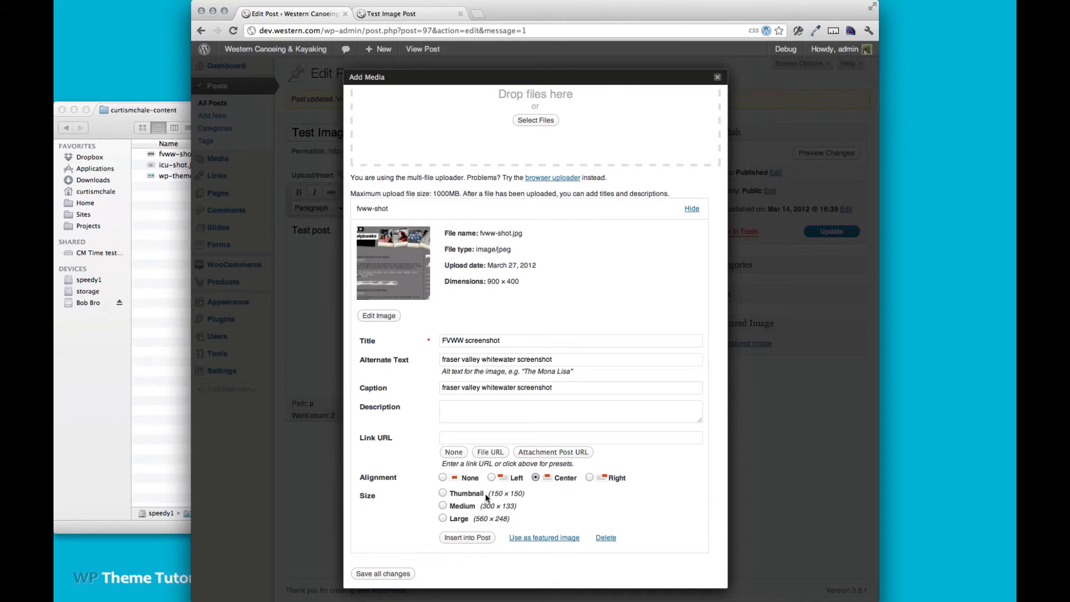
{"action": "left_click", "coordinate": [443, 518]}
{"action": "left_click", "coordinate": [468, 537]}
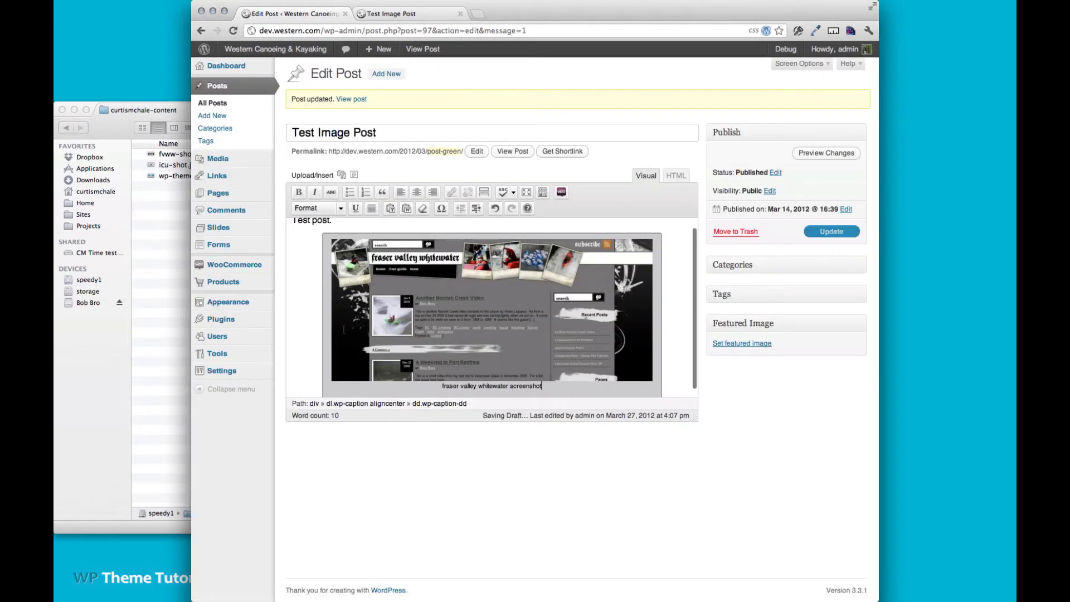
Add a placeholder paragraph beginning "Pellentesque habitant morbi tristique" below the captioned image and update the post.
{"action": "scroll", "coordinate": [681, 379], "scroll_direction": "down", "scroll_amount": 2}
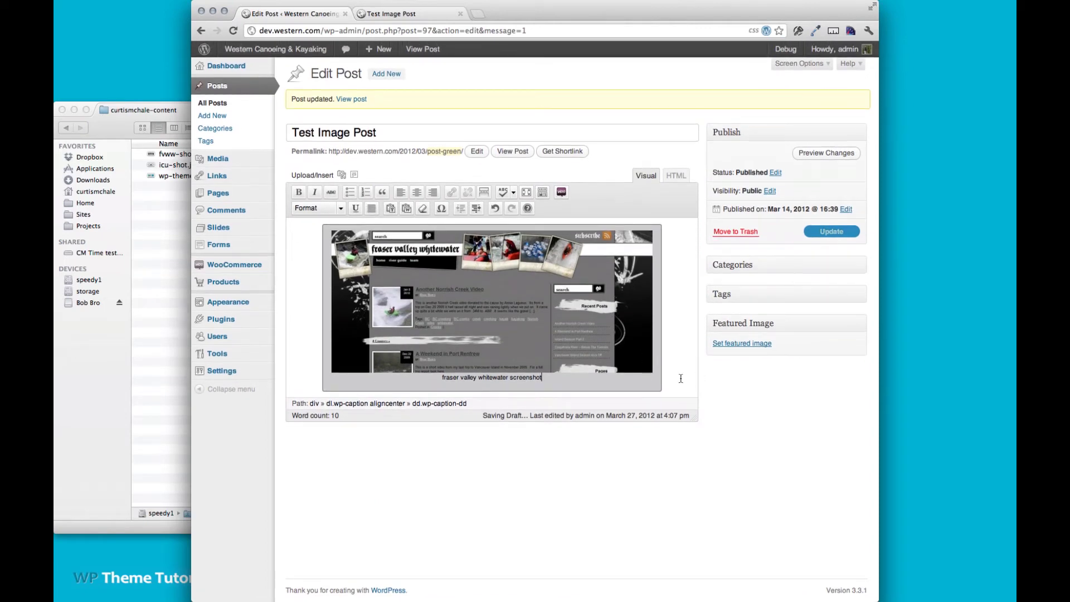
{"action": "key", "text": "Return"}
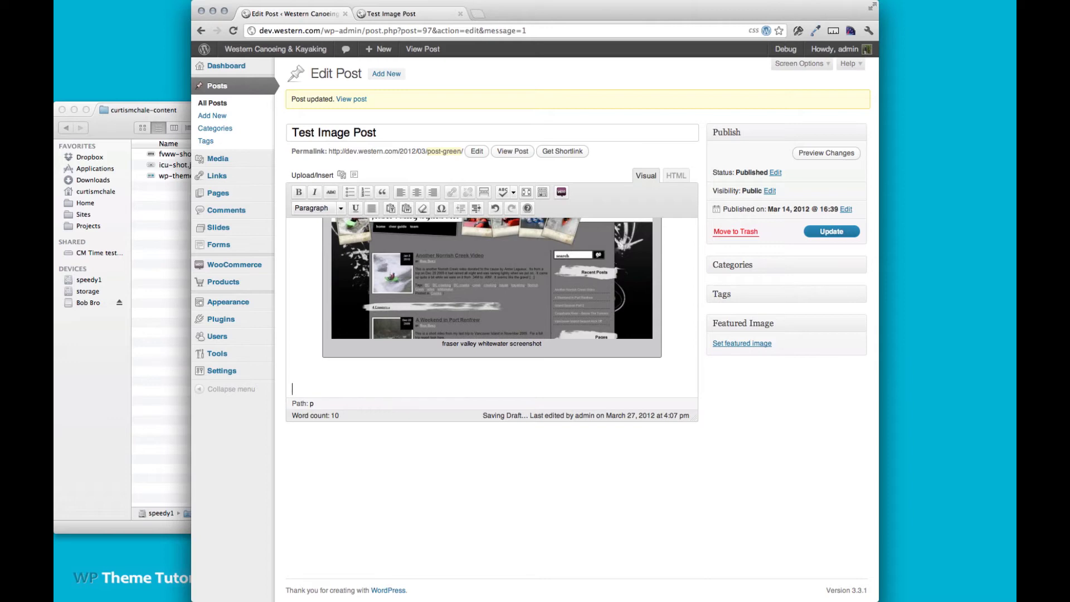
{"action": "type", "text": "Pellentesque habitant morbi tristique senectus et netus et malesuada fames ac turpis egestas. Vestibulum tortor quam, feugiat vitae, ultricies eget, tempor sit amet, ante. Donec eu libero sit amet quam egestas semper. Aenean ultricies mi vitae est. Mauris placerat eleifend leo. Quisque sit amet est et sapien ullamcorper pharetra. Vestibulum erat wisi, condimentum sed, commodo vitae, ornare sit amet, wisi. Aenean fermentum, elit eget tincidunt condimentum, eros ipsum rutrum orci, sagittis tempus lacus enim ac dui. Donec non enim in turpis pulvinar facilisis. Ut felis. Praesent dapibus, neque id cursus faucibus, tortor neque egestas augue, eu vulputate magna eros eu erat. Aliquam erat volutpat. Nam dui mi, tincidunt quis, accumsan porttitor, facilisis luctus, metus"}
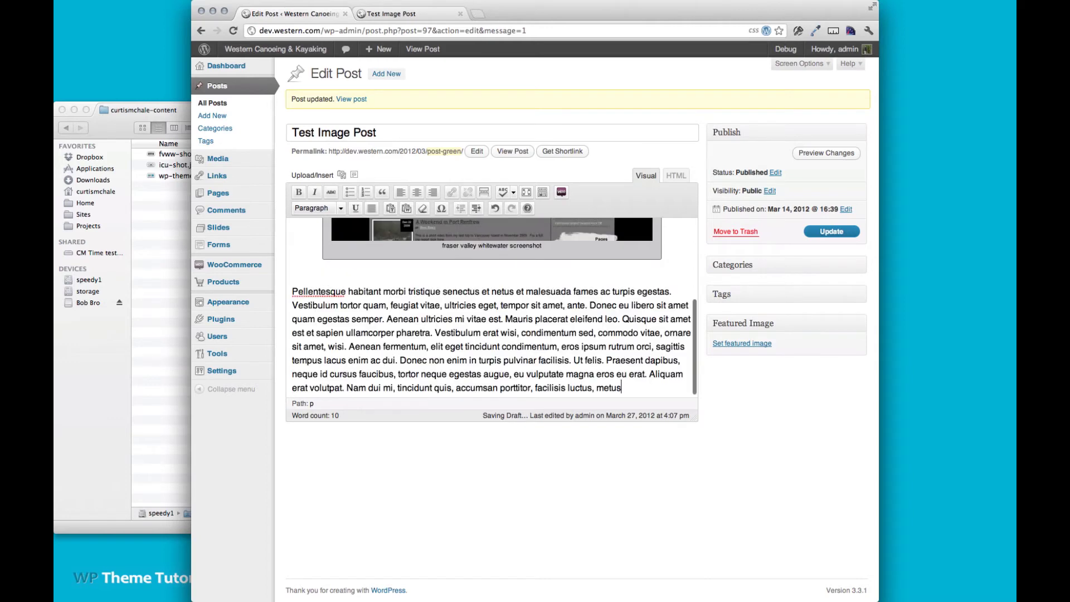
{"action": "left_click", "coordinate": [841, 230]}
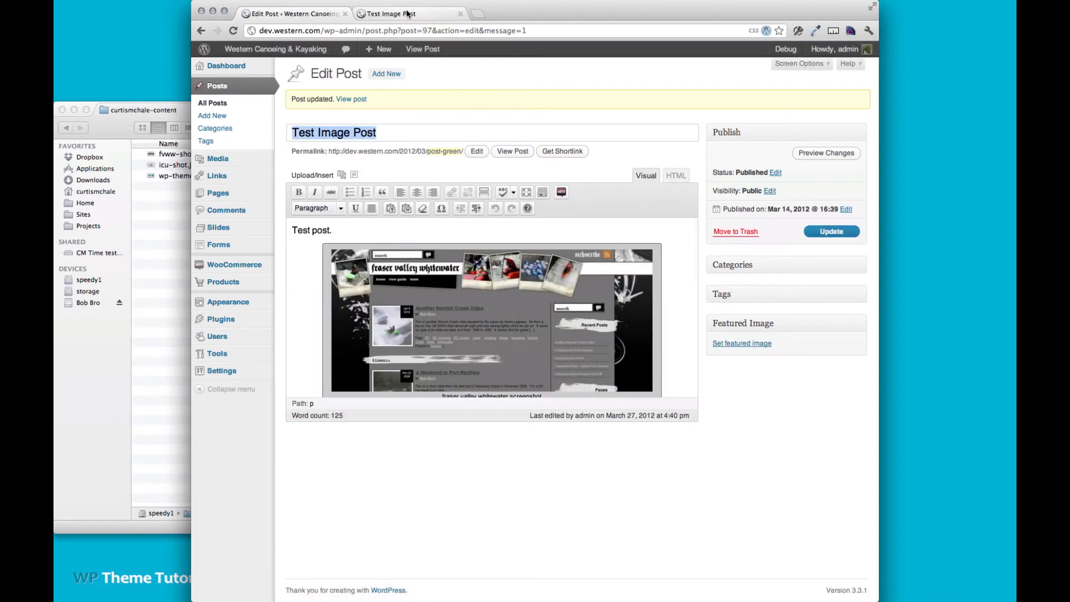
Reload the published post and check how the centred image, its caption and the paragraph below it are displayed.
{"action": "left_click", "coordinate": [407, 14]}
{"action": "key", "text": "super+r"}
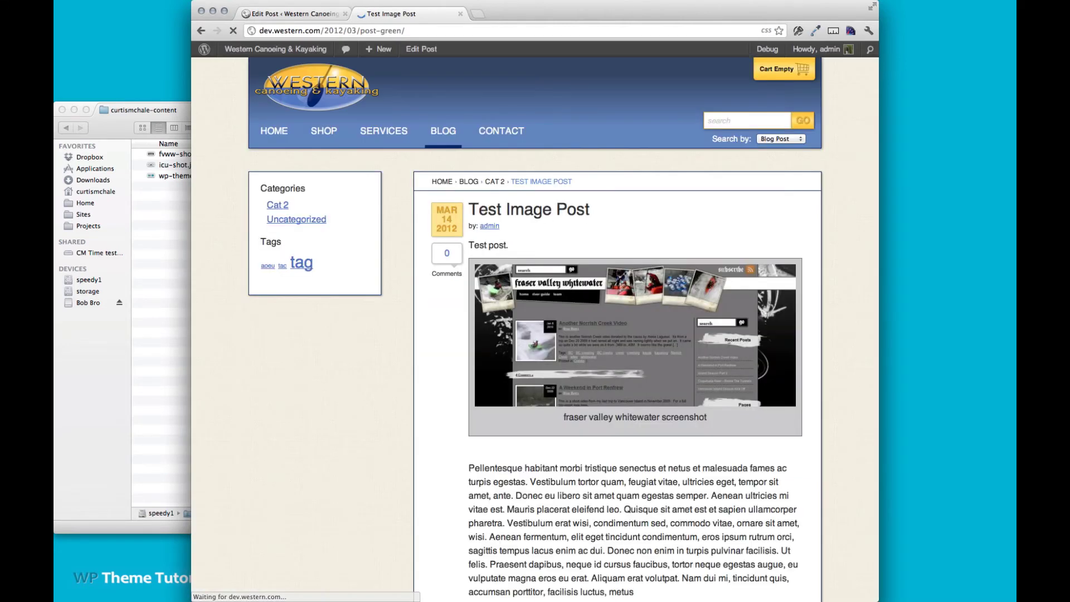
{"action": "scroll", "coordinate": [420, 433], "scroll_direction": "down", "scroll_amount": 3}
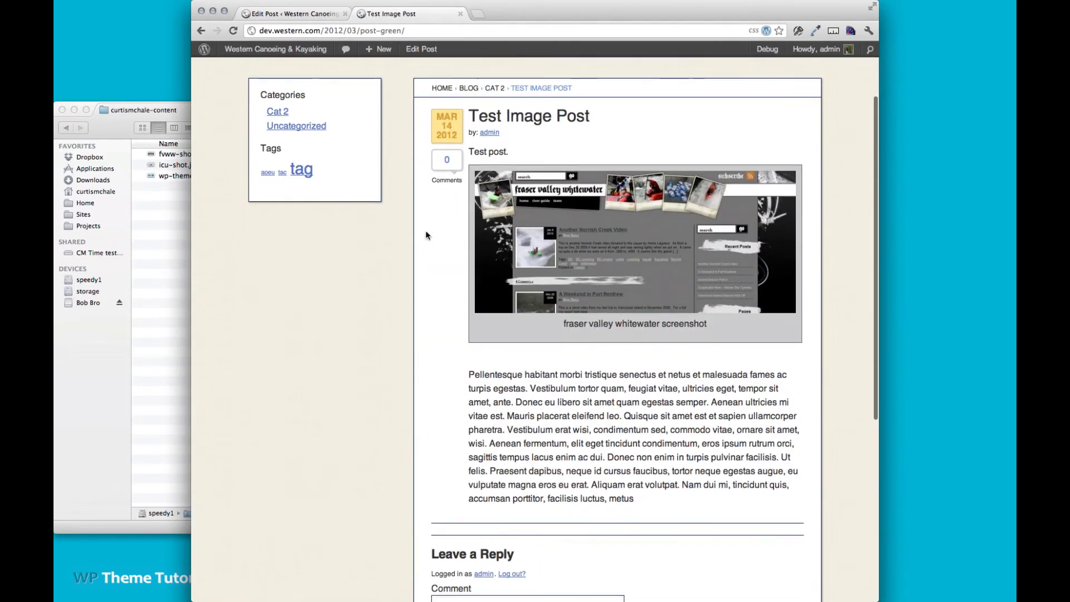
In the post editor, split the placeholder paragraph after "ullamcorper pharetra." with an empty line in between.
{"action": "left_click", "coordinate": [292, 13]}
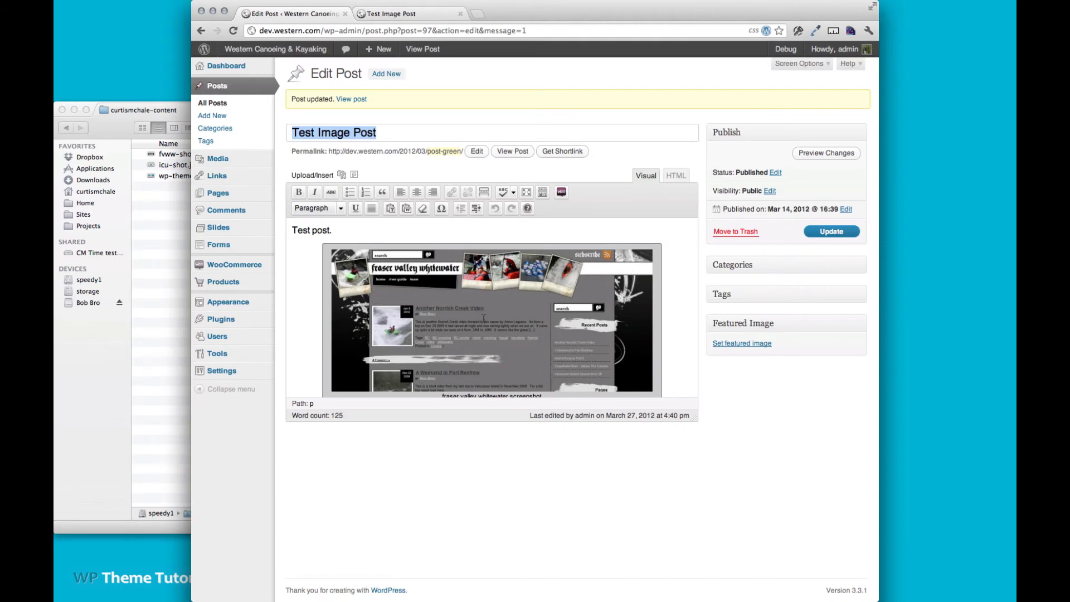
{"action": "scroll", "coordinate": [484, 318], "scroll_direction": "down", "scroll_amount": 5}
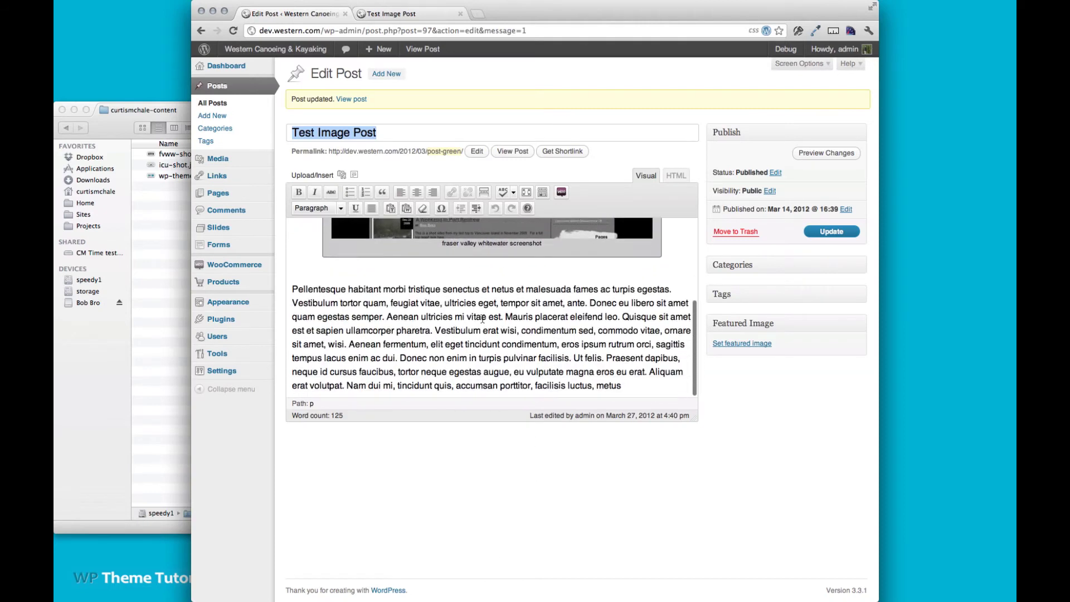
{"action": "left_click", "coordinate": [434, 333]}
{"action": "key", "text": "Return"}
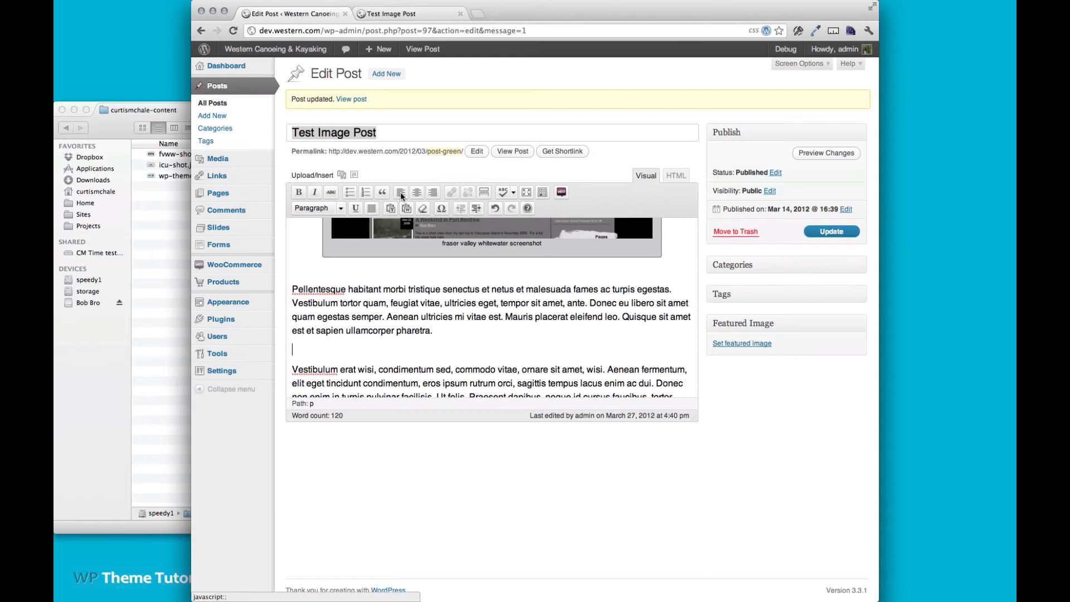
Insert the FVWW screenshot from the post's gallery at the split, right-aligned at Medium size (300 × 133), and update the post.
{"action": "left_click", "coordinate": [343, 175]}
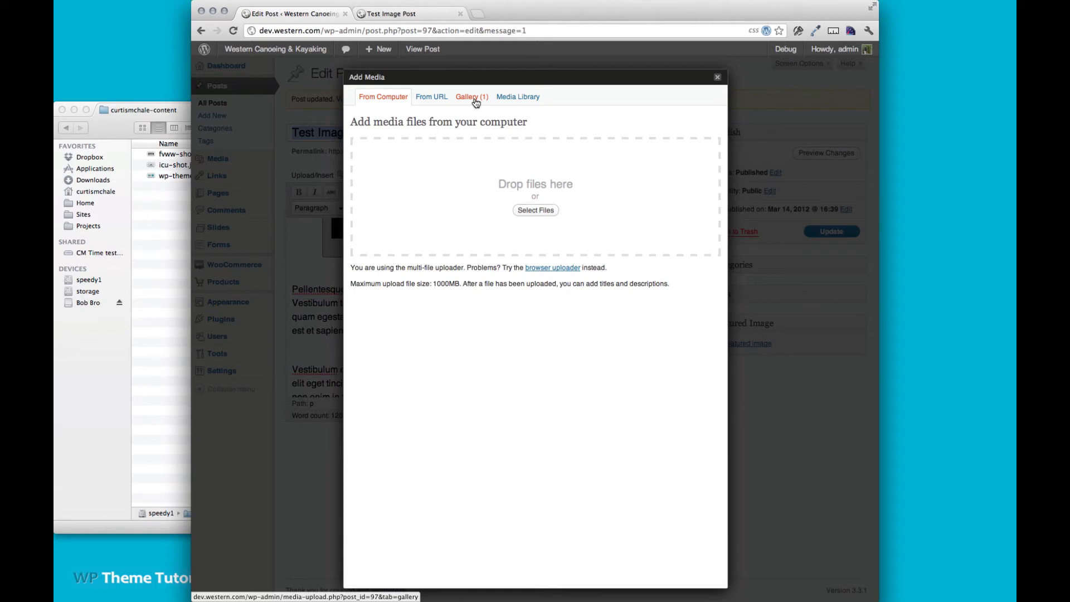
{"action": "left_click", "coordinate": [475, 99]}
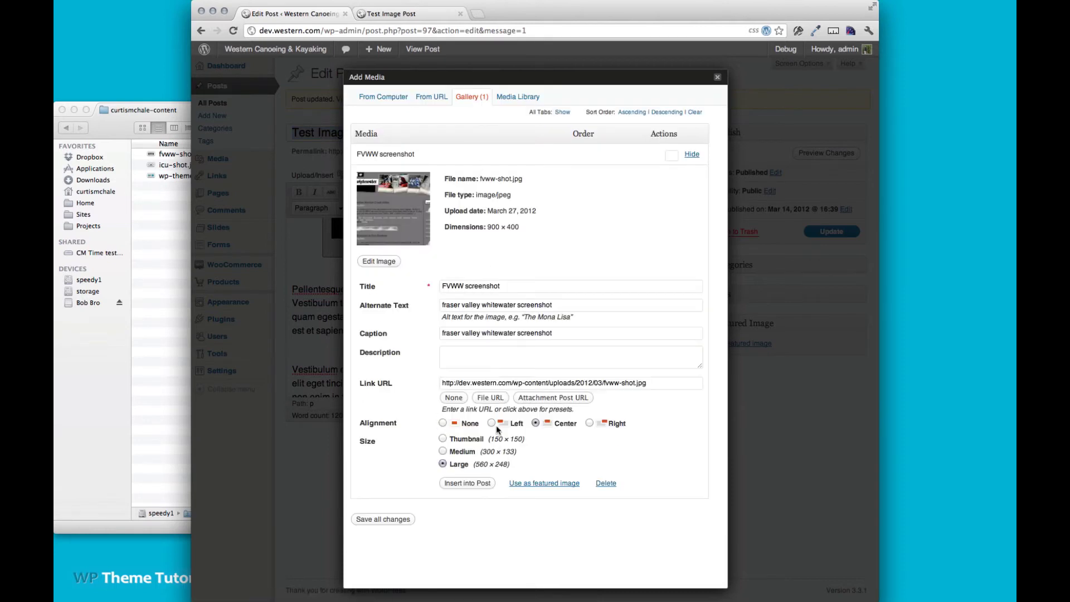
{"action": "left_click", "coordinate": [590, 423]}
{"action": "left_click", "coordinate": [443, 452]}
{"action": "left_click", "coordinate": [466, 483]}
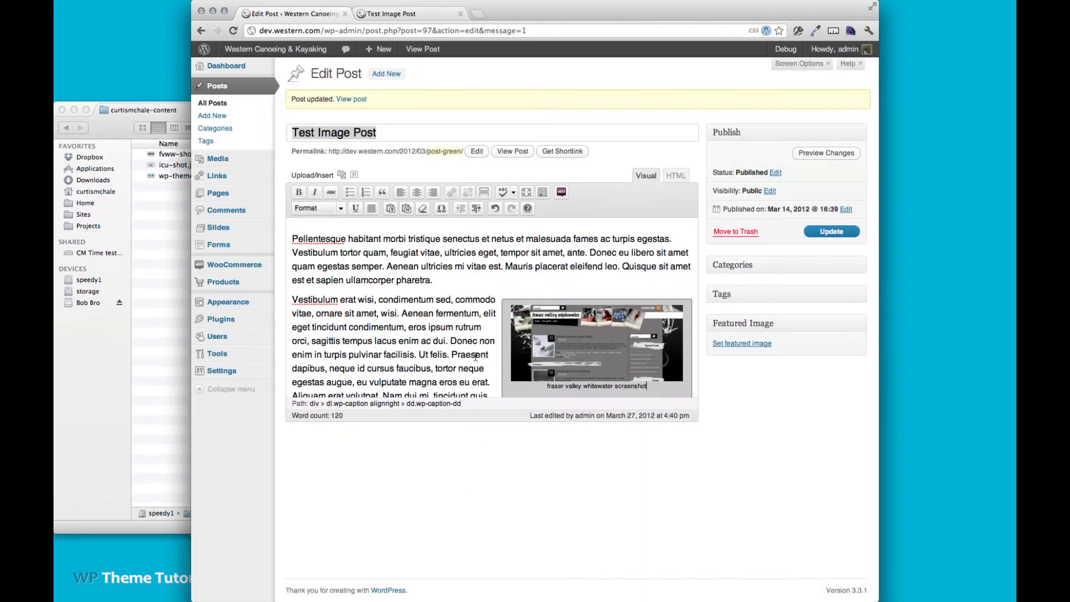
{"action": "scroll", "coordinate": [438, 345], "scroll_direction": "down", "scroll_amount": 1}
{"action": "left_click", "coordinate": [832, 231]}
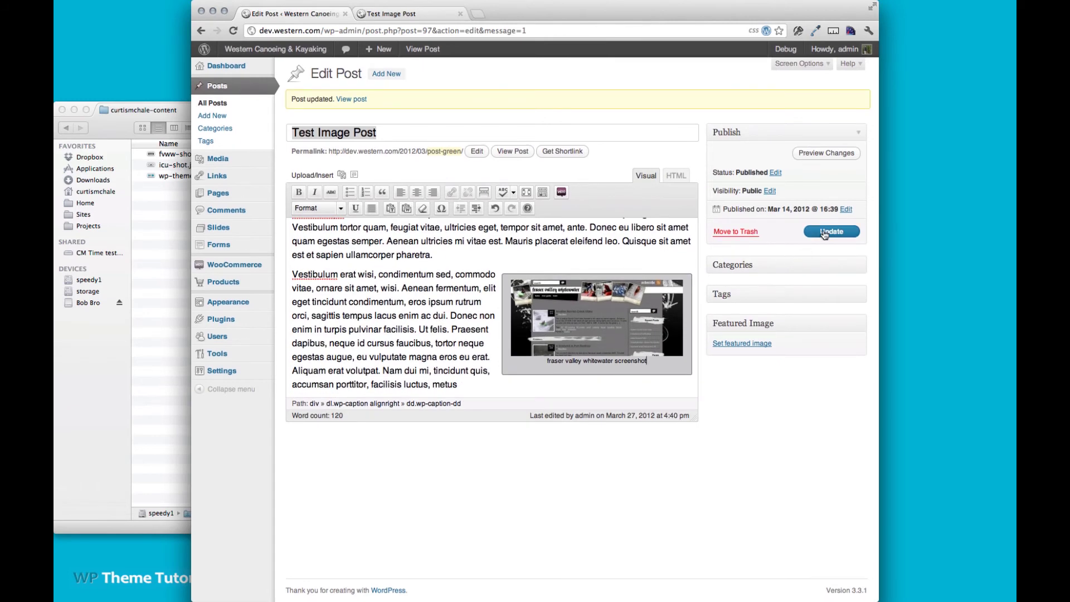
Reload the published post and check how the text wraps around the right-aligned image.
{"action": "left_click", "coordinate": [428, 17]}
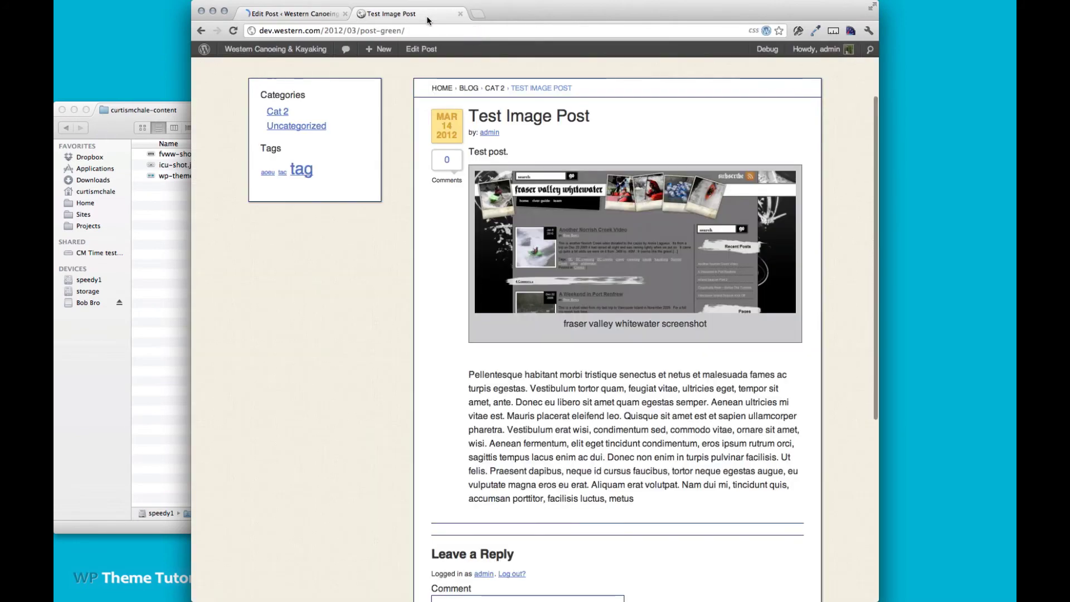
{"action": "key", "text": "super+r"}
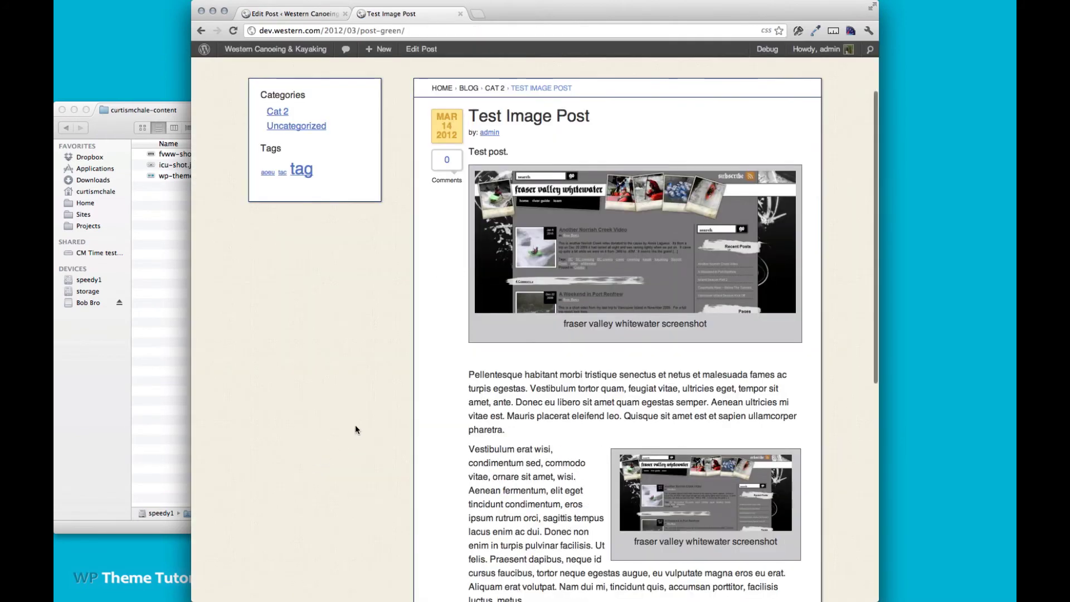
{"action": "scroll", "coordinate": [354, 424], "scroll_direction": "down", "scroll_amount": 3}
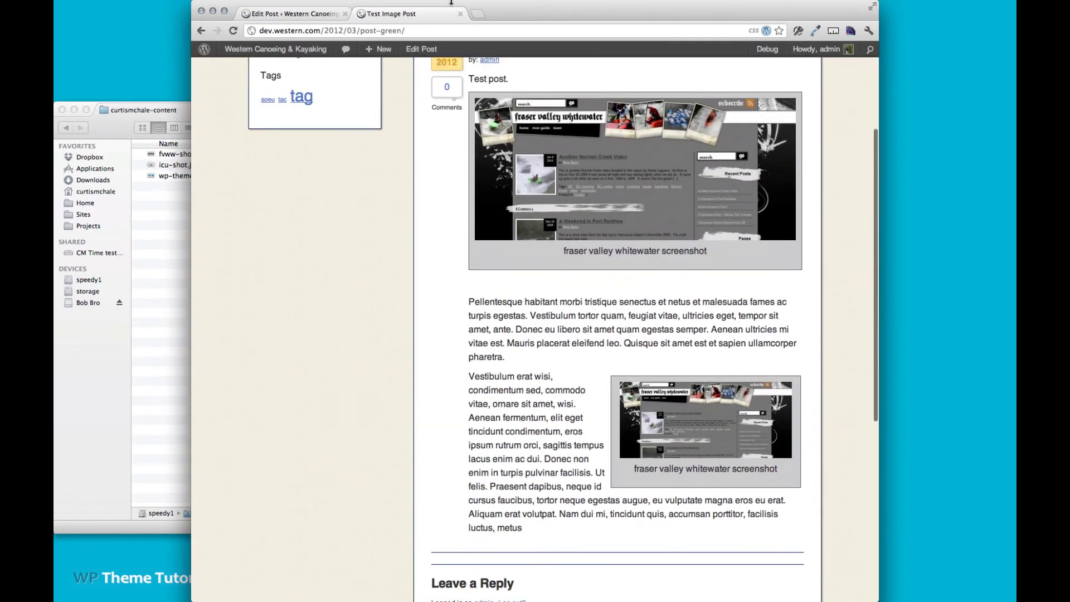
Open the site's Blog page and the 2nd test post to examine how featured images are displayed, and return to the blog list.
{"action": "left_click", "coordinate": [285, 14]}
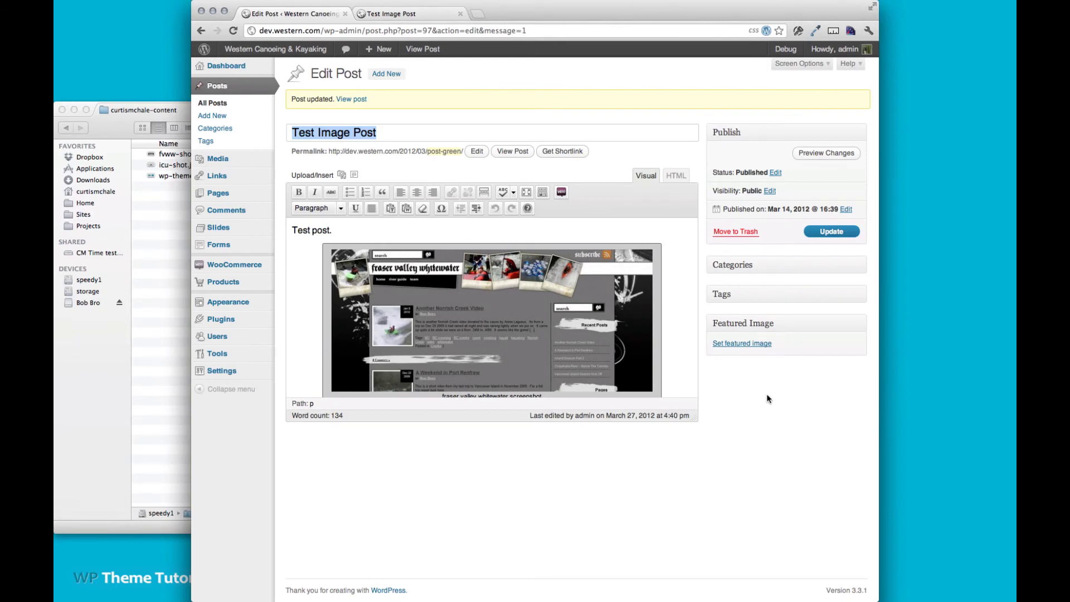
{"action": "left_click", "coordinate": [420, 17]}
{"action": "key", "text": "super+r"}
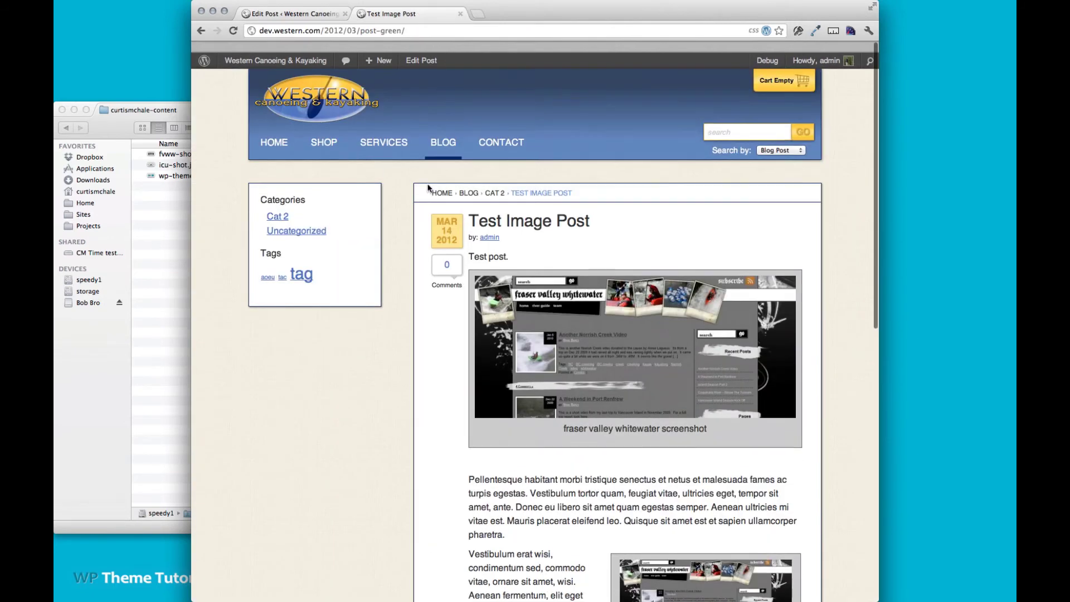
{"action": "left_click", "coordinate": [444, 131]}
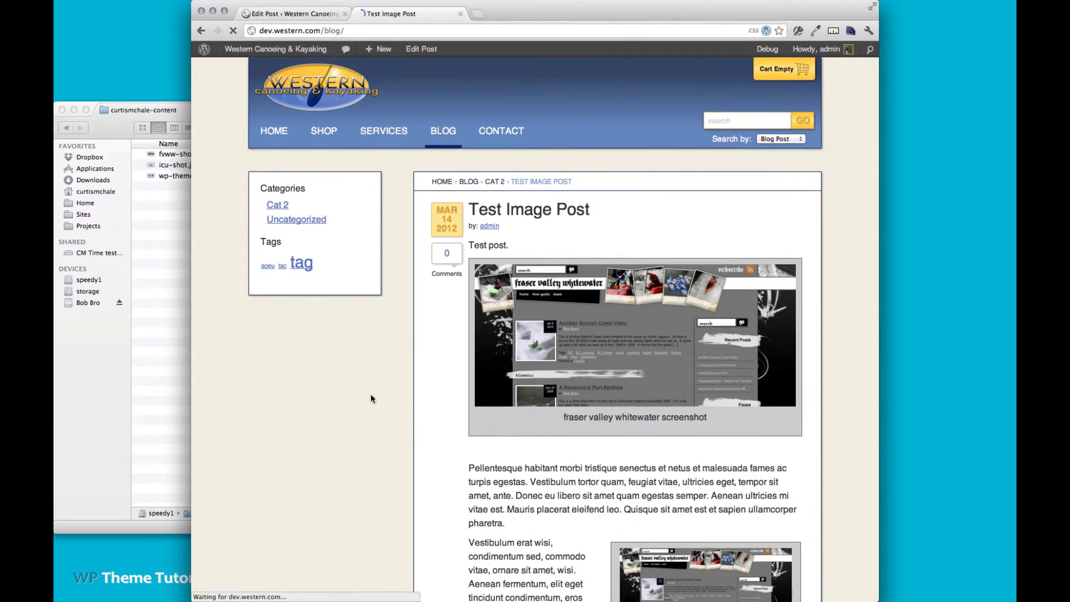
{"action": "scroll", "coordinate": [413, 385], "scroll_direction": "down", "scroll_amount": 3}
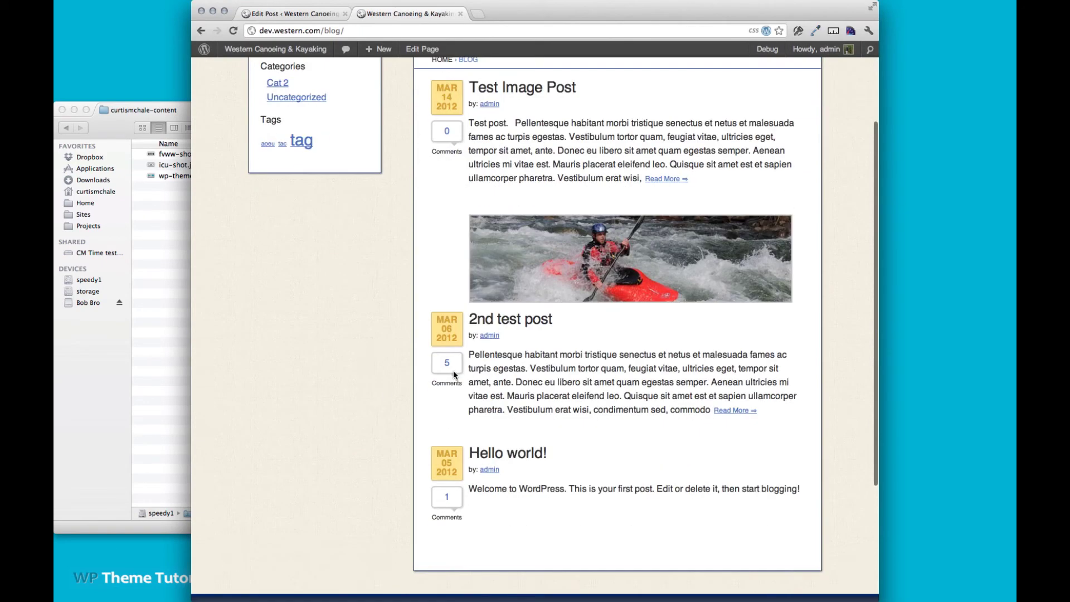
{"action": "left_click", "coordinate": [593, 278]}
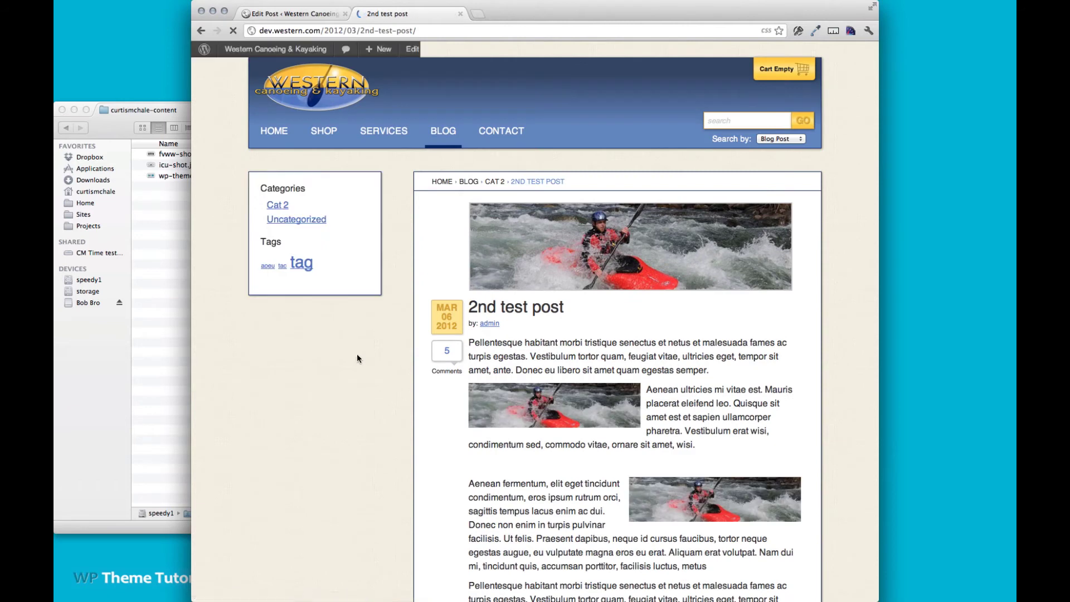
{"action": "scroll", "coordinate": [366, 385], "scroll_direction": "left", "scroll_amount": 5}
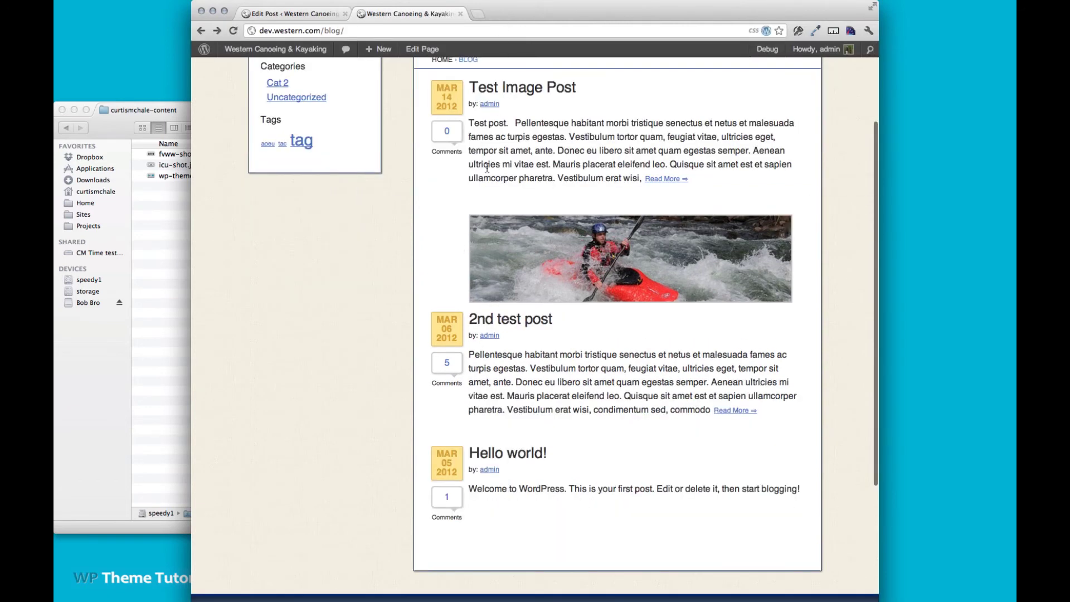
{"action": "scroll", "coordinate": [486, 168], "scroll_direction": "up", "scroll_amount": 4}
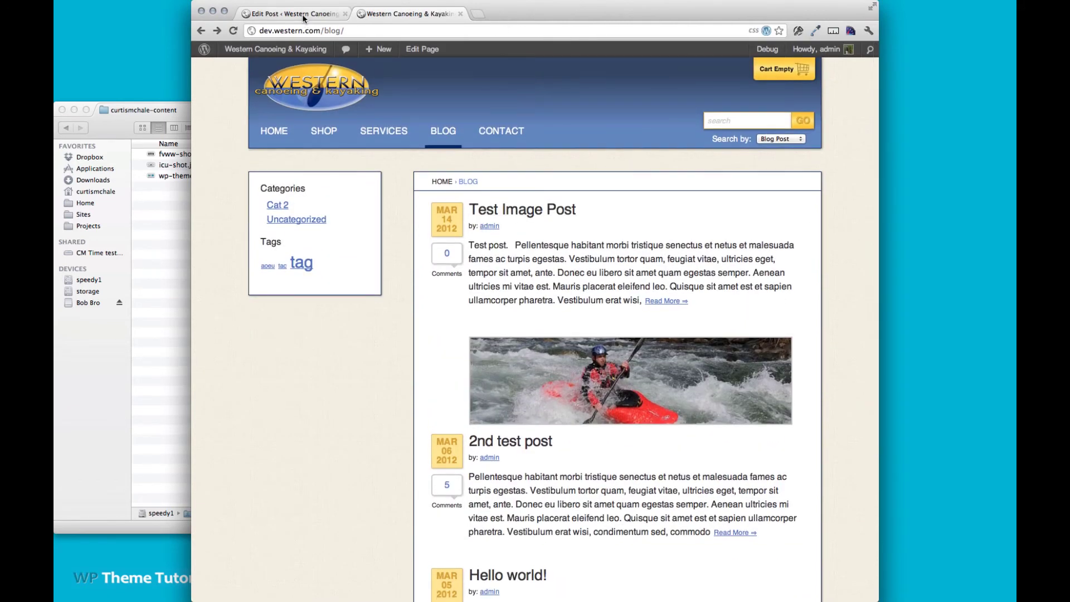
Set the FVWW screenshot from the post's gallery as the featured image of Test Image Post and update the post.
{"action": "left_click", "coordinate": [304, 17]}
{"action": "left_click", "coordinate": [757, 343]}
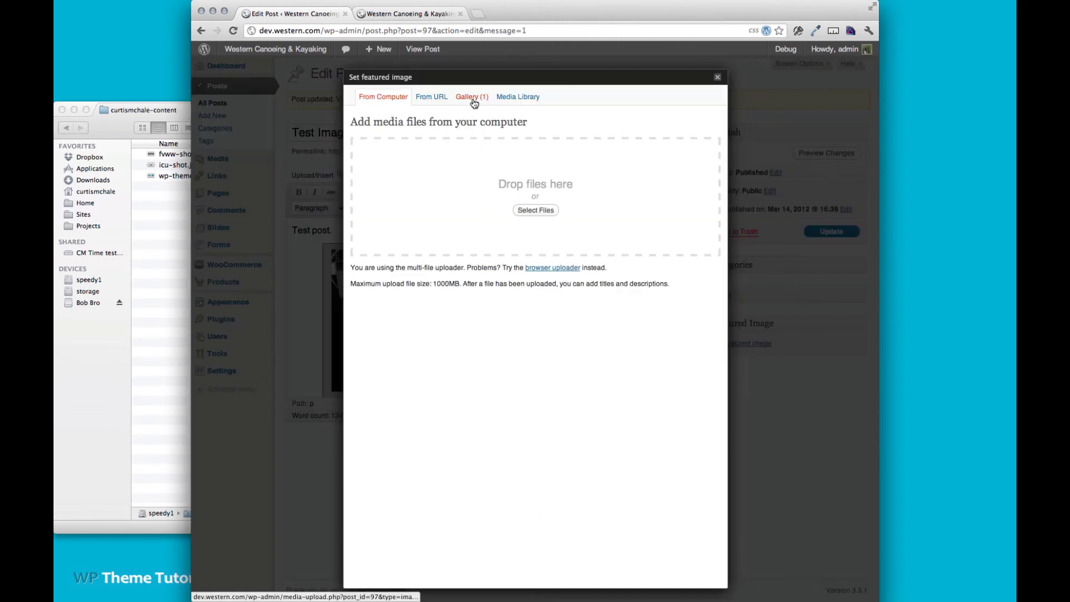
{"action": "left_click", "coordinate": [472, 98]}
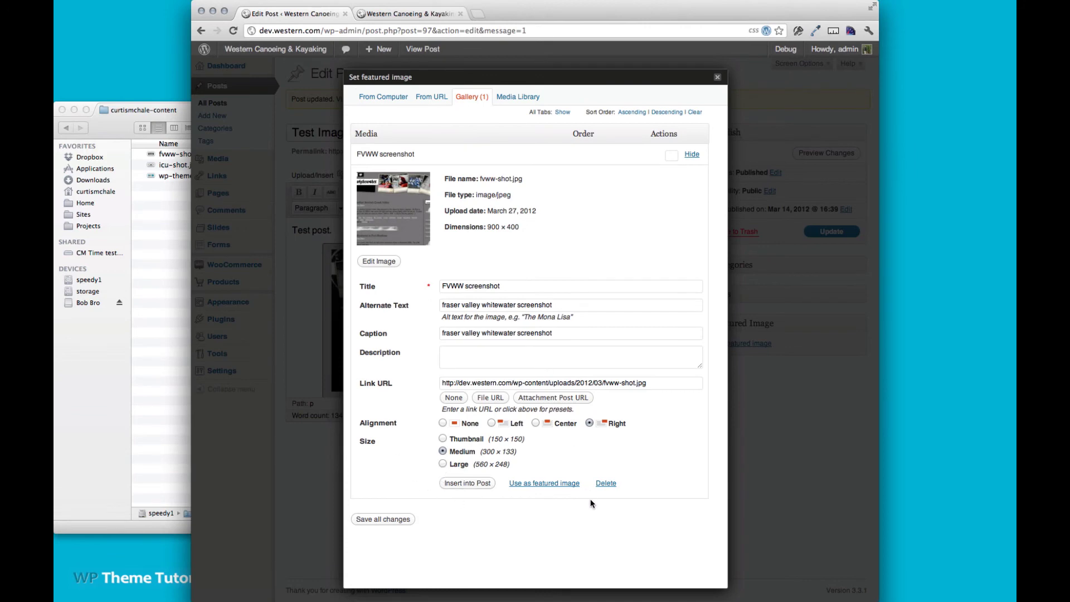
{"action": "left_click", "coordinate": [555, 484]}
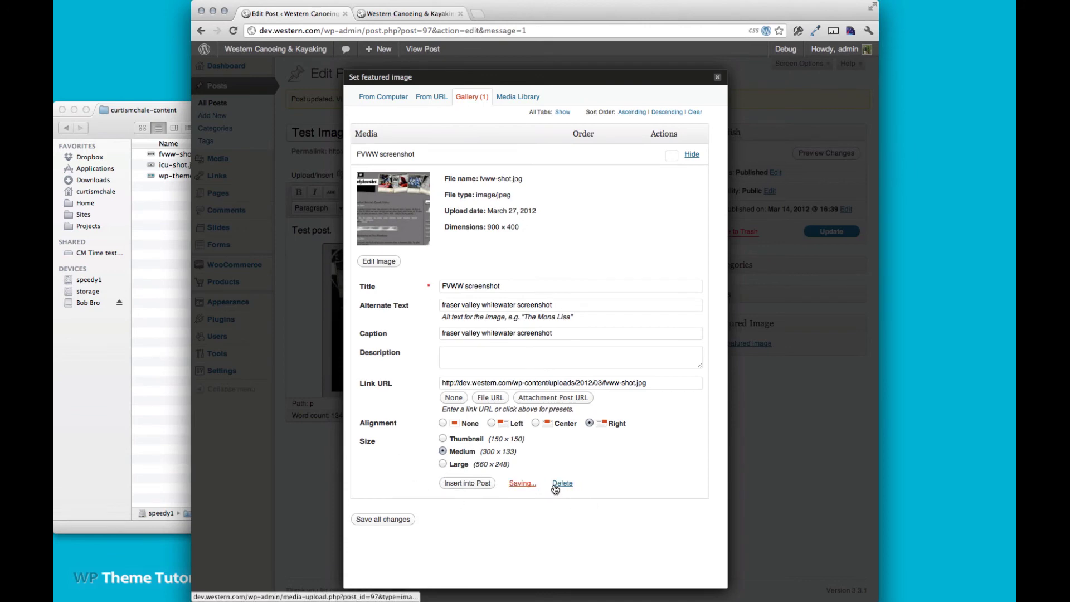
{"action": "left_click", "coordinate": [718, 78]}
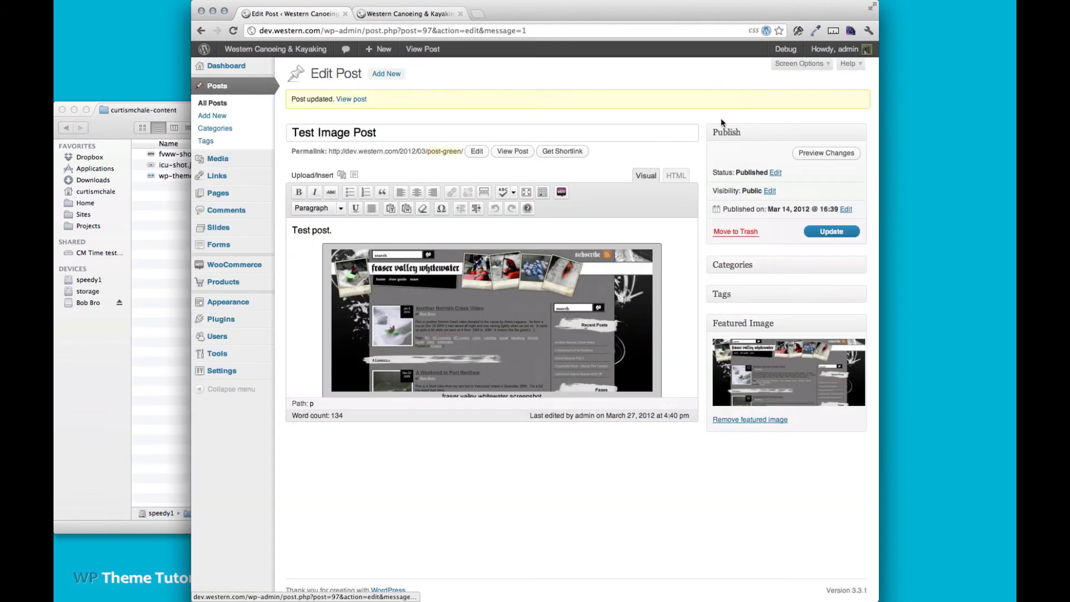
{"action": "left_click", "coordinate": [832, 232]}
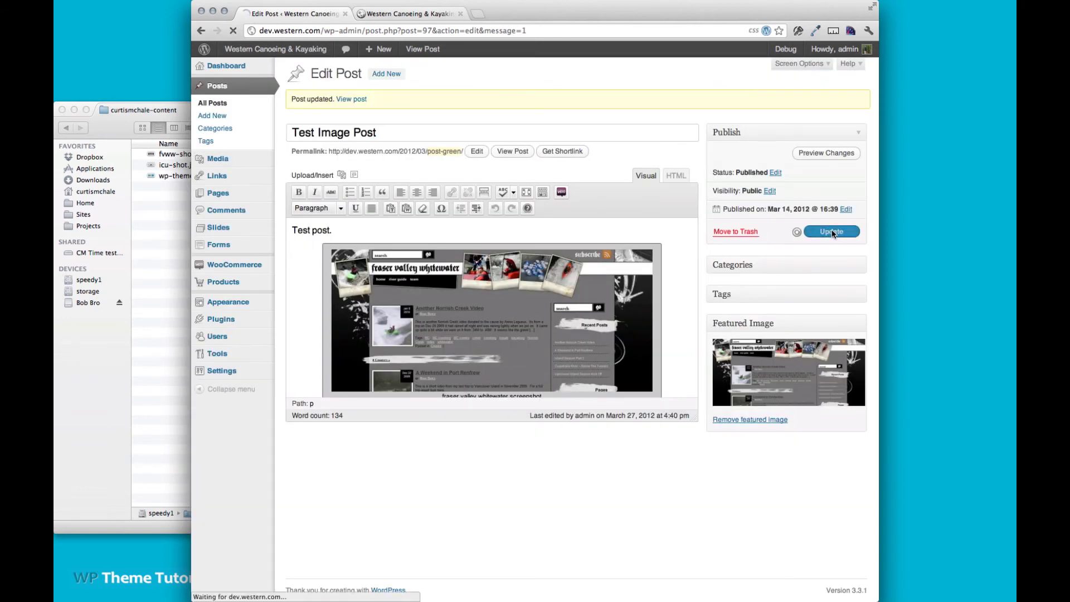
Reload the live Blog page and check how the featured image is displayed with Test Image Post.
{"action": "left_click", "coordinate": [421, 14]}
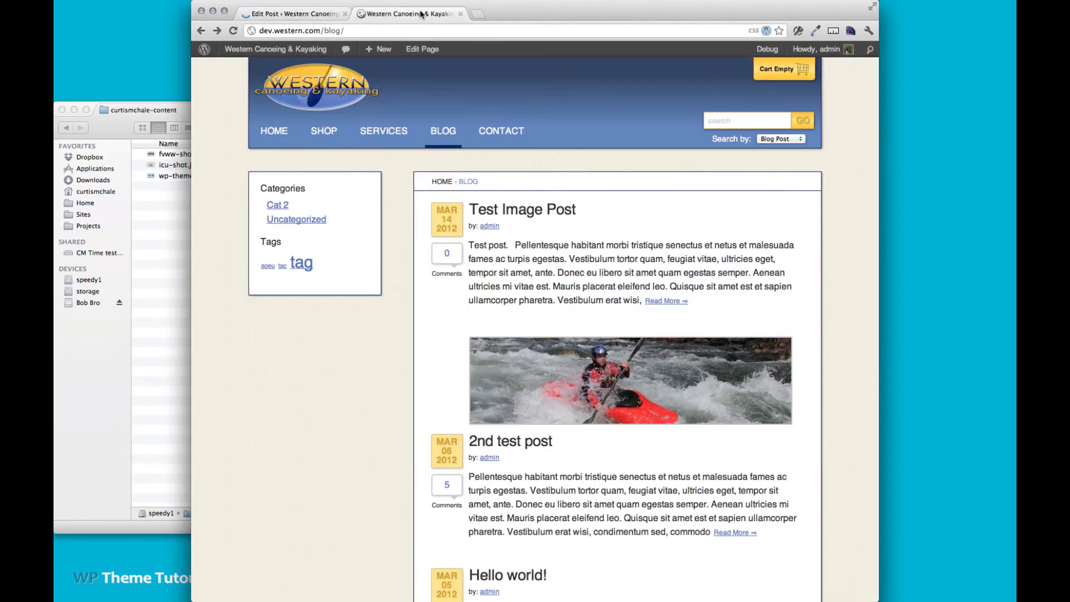
{"action": "key", "text": "super+r"}
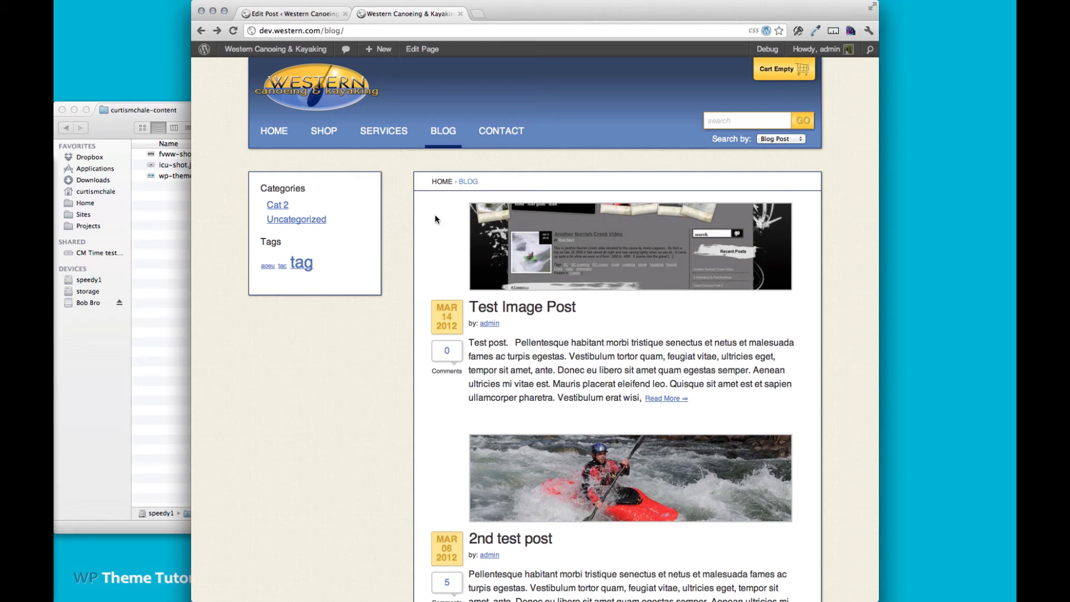
{"action": "scroll", "coordinate": [417, 423], "scroll_direction": "down", "scroll_amount": 3}
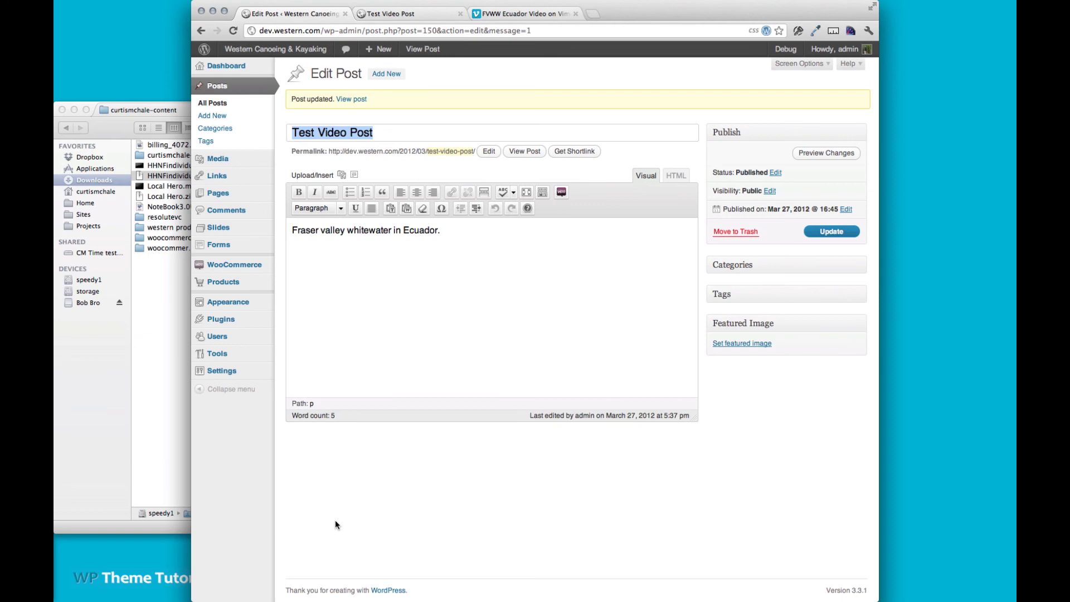
View the published Test Video Post, and copy the FVWW Ecuador Video's address from its Vimeo page.
{"action": "left_click", "coordinate": [408, 14]}
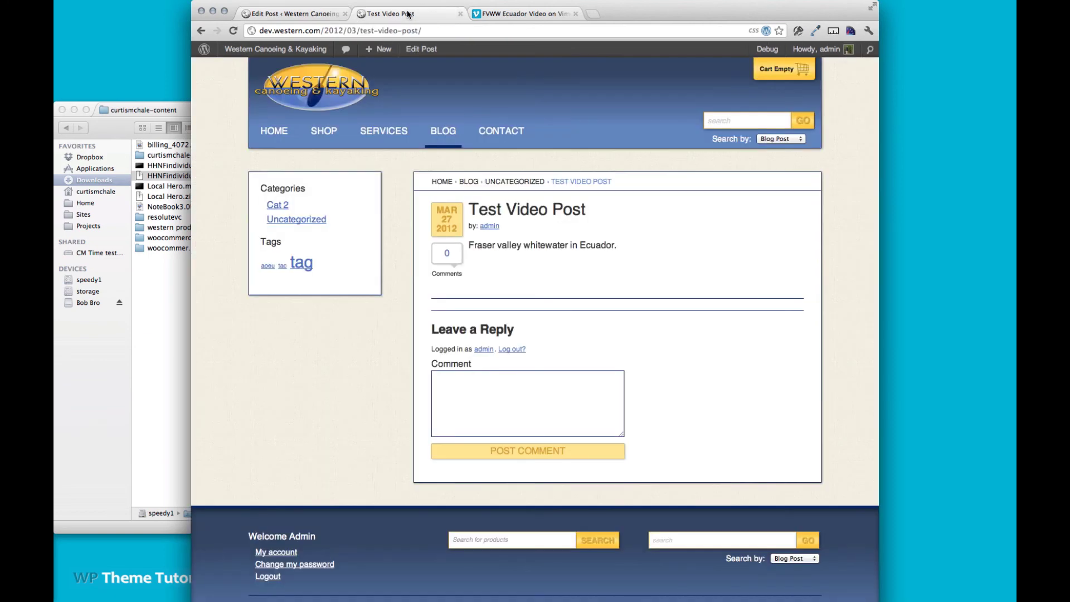
{"action": "left_click", "coordinate": [518, 14]}
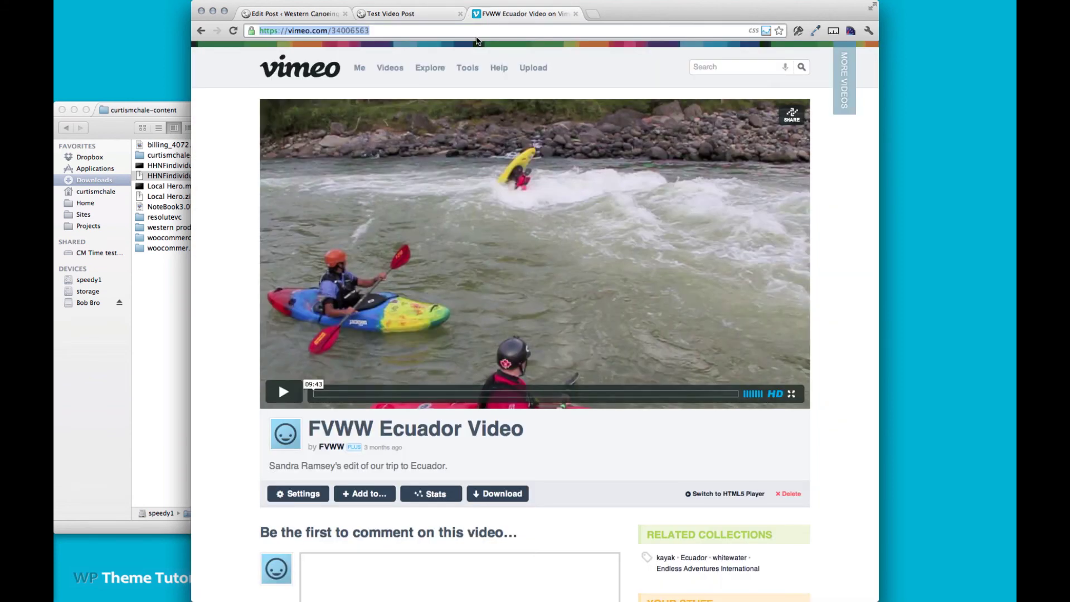
{"action": "left_click", "coordinate": [432, 32]}
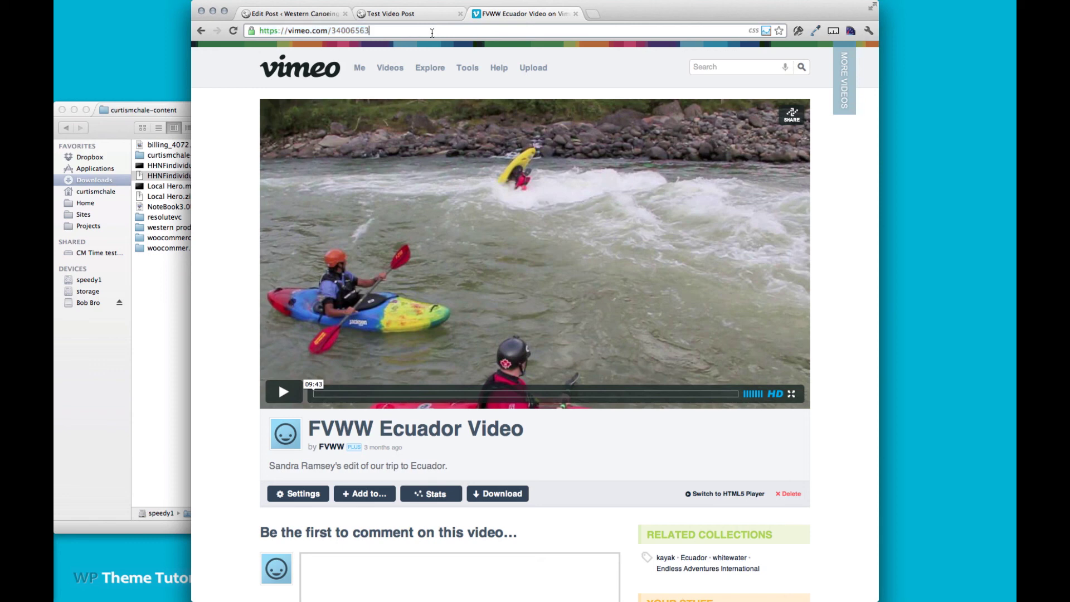
{"action": "left_click", "coordinate": [283, 15]}
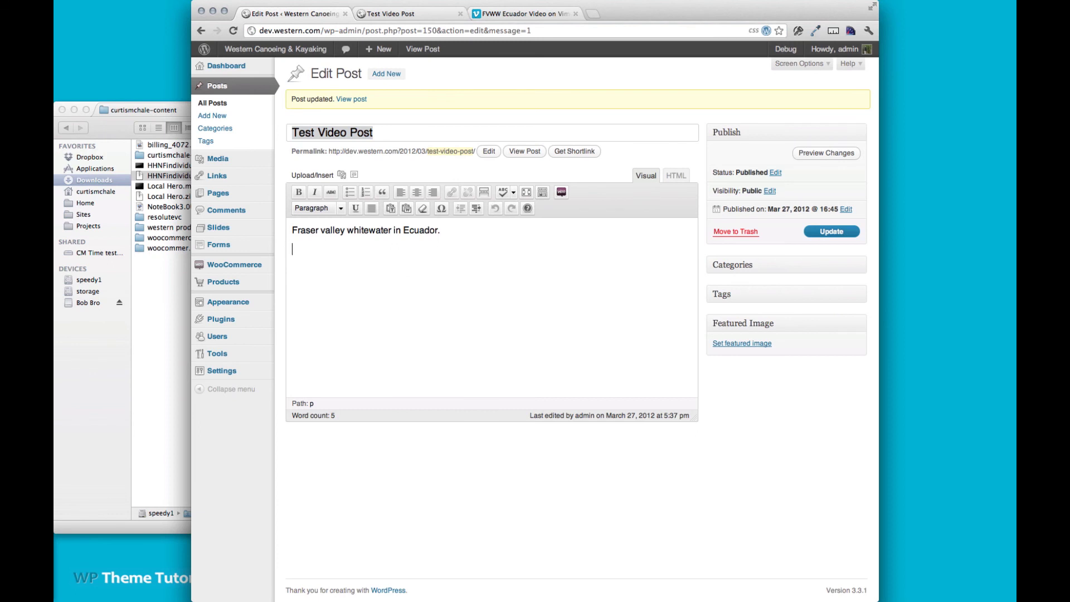
{"action": "key", "text": "Return"}
{"action": "type", "text": "https://vimeo.com/34006563"}
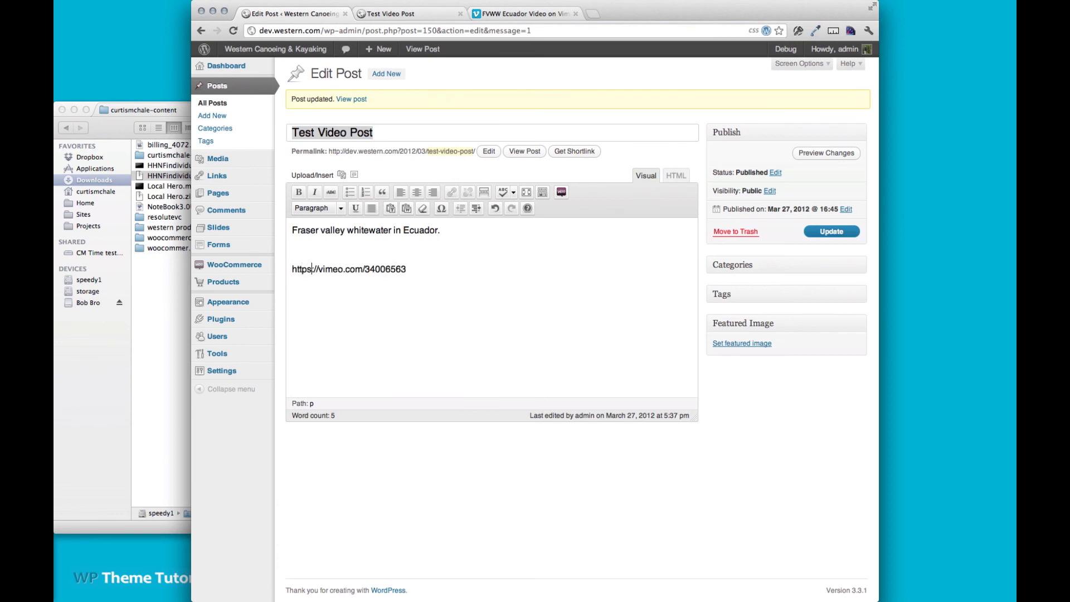
{"action": "key", "text": "BackSpace"}
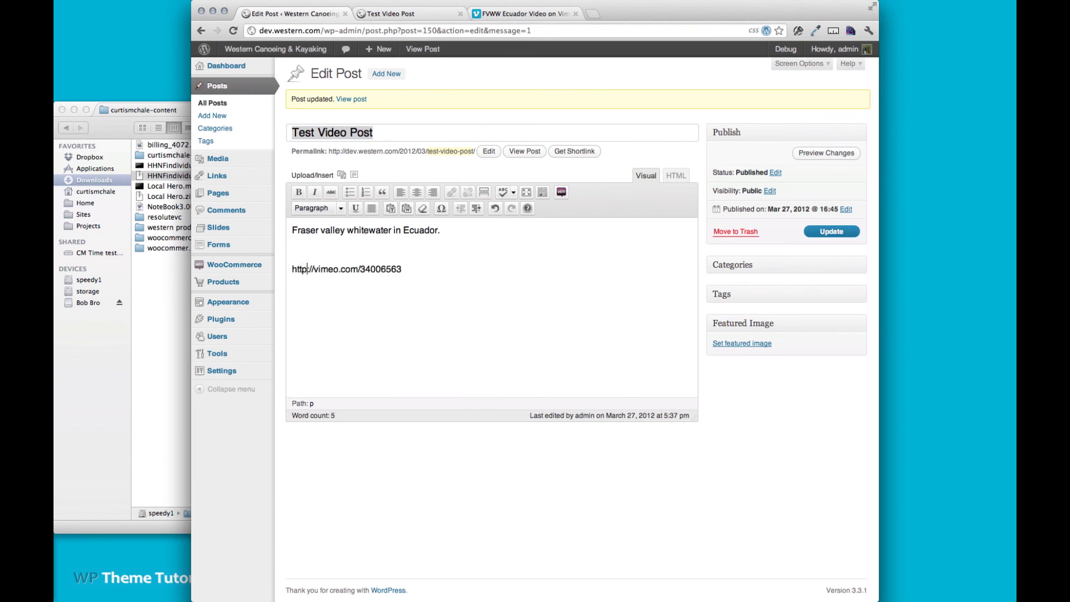
Update Test Video Post and reload its published page to check the embedded video.
{"action": "left_click", "coordinate": [827, 232]}
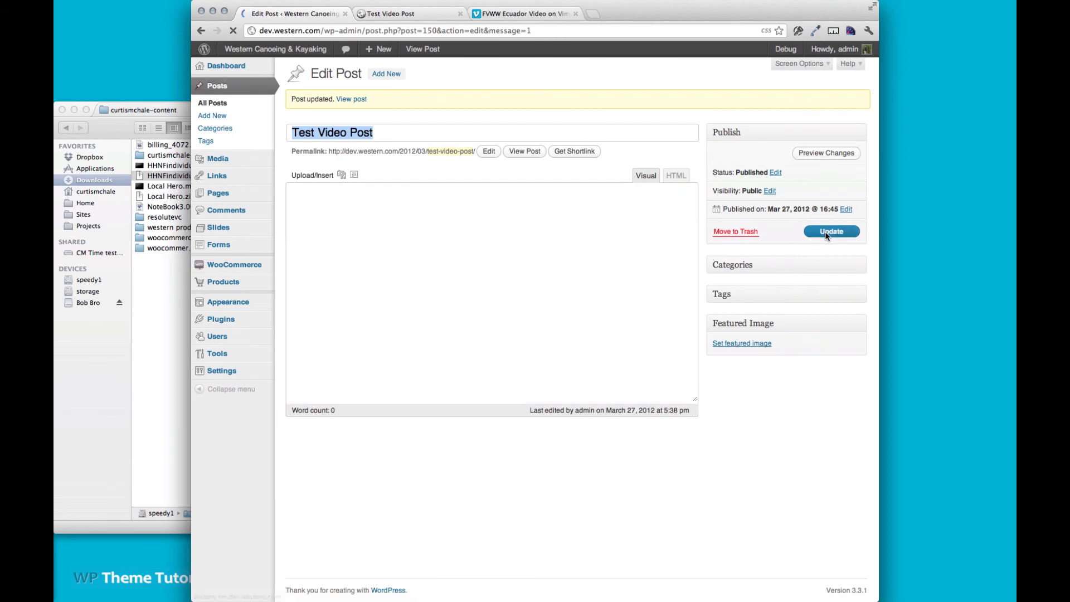
{"action": "key", "text": "ctrl+Tab"}
{"action": "key", "text": "super+r"}
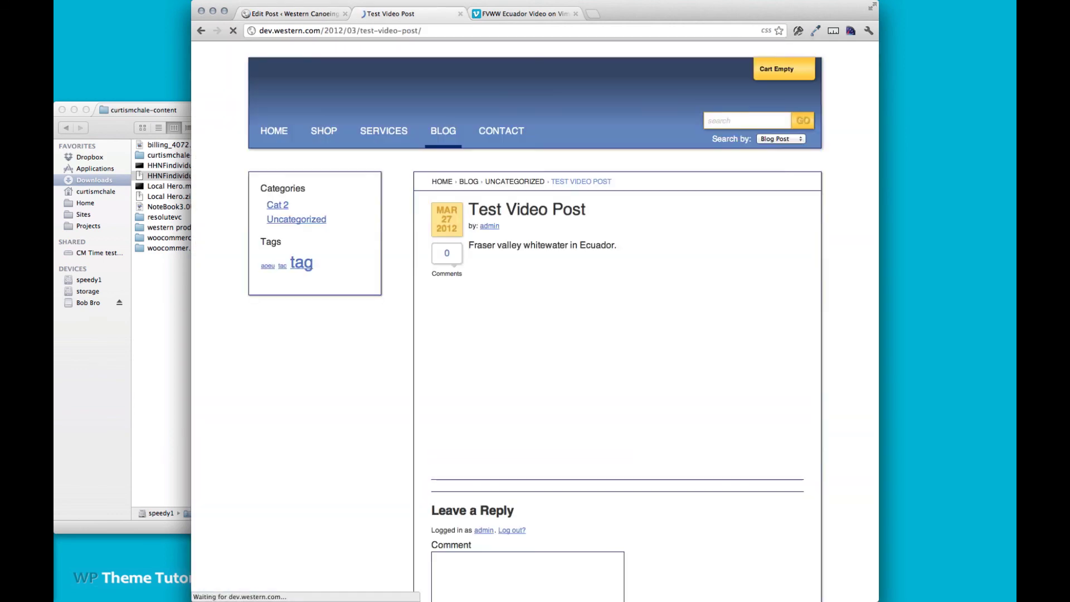